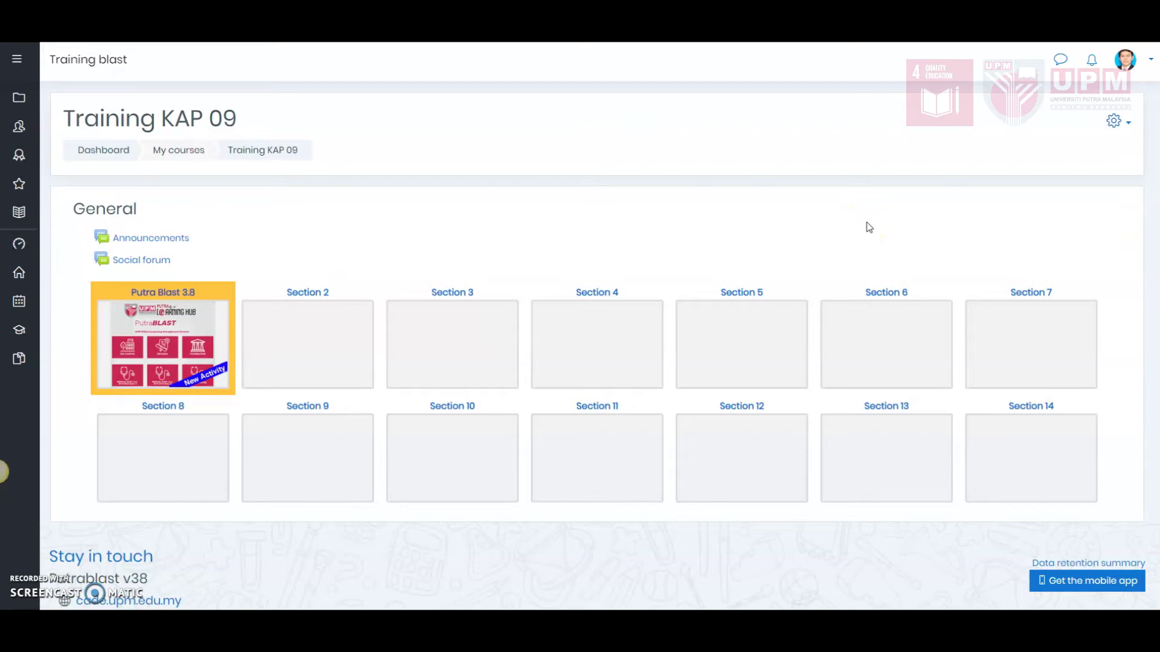
Step: Turn on course editing and add a Game - Millionaire activity to the Putra Blast 3.8 section
{"action": "left_click", "coordinate": [1114, 121]}
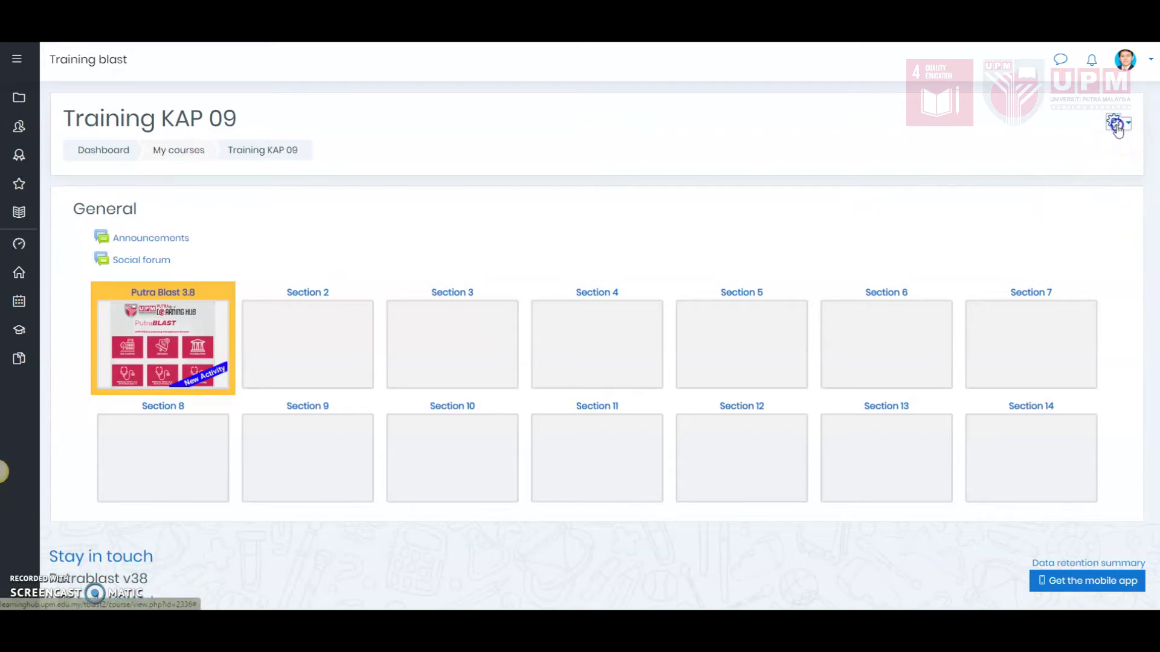
{"action": "left_click", "coordinate": [1019, 166]}
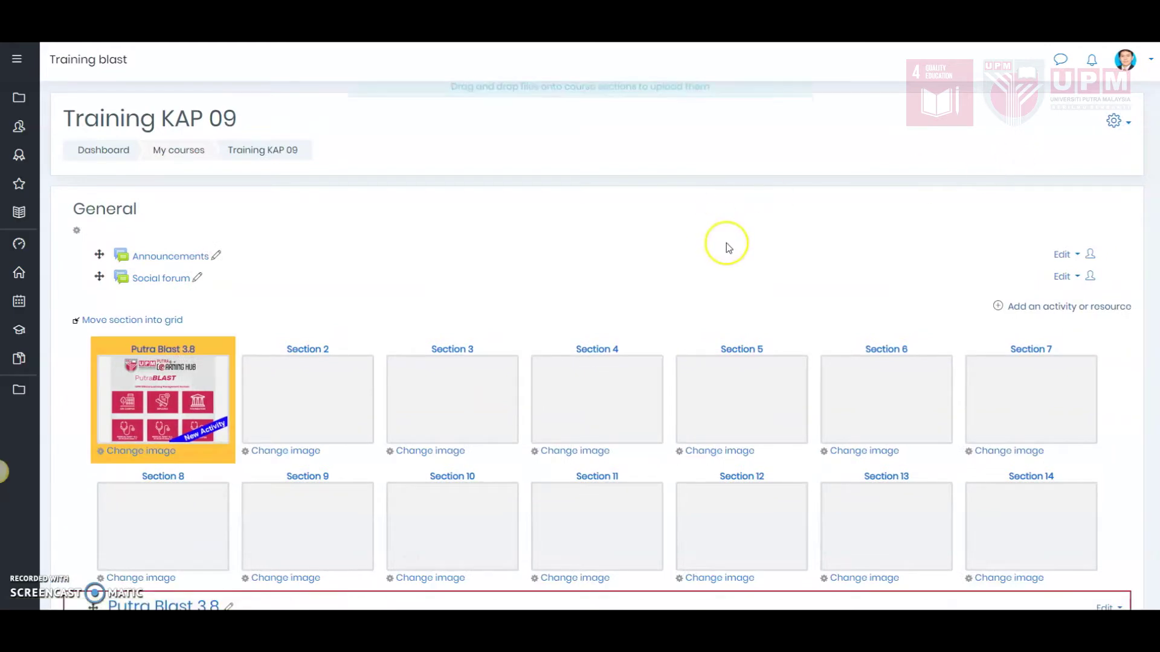
{"action": "scroll", "coordinate": [726, 243], "scroll_direction": "down", "scroll_amount": 4}
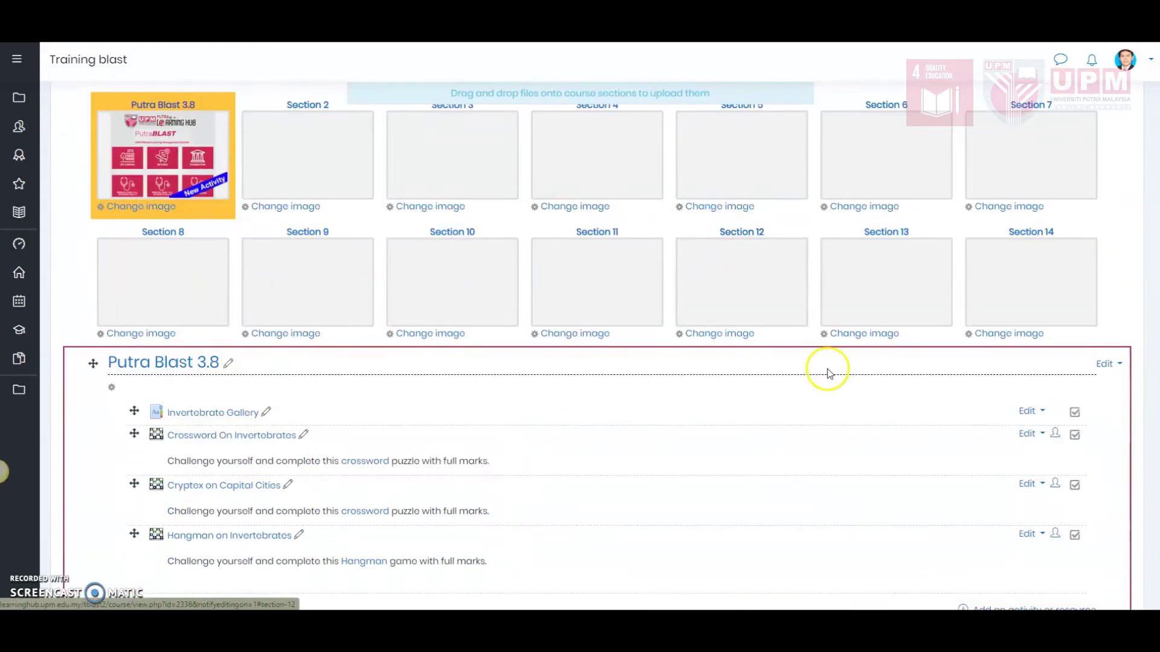
{"action": "scroll", "coordinate": [827, 373], "scroll_direction": "down", "scroll_amount": 2}
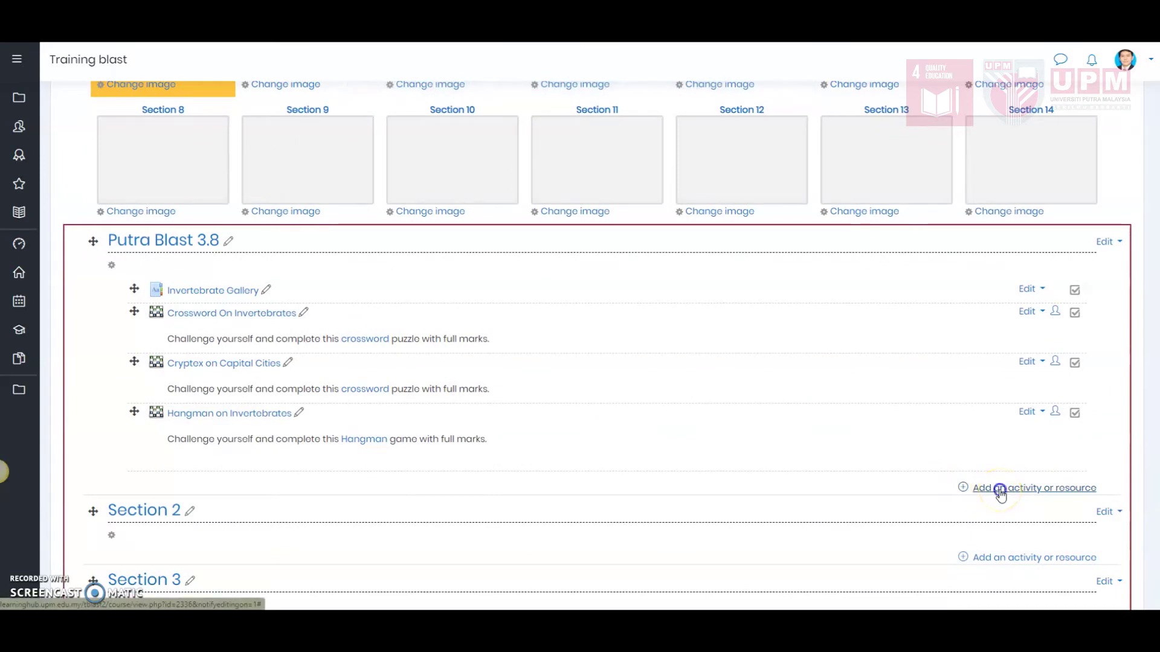
{"action": "left_click", "coordinate": [1000, 489]}
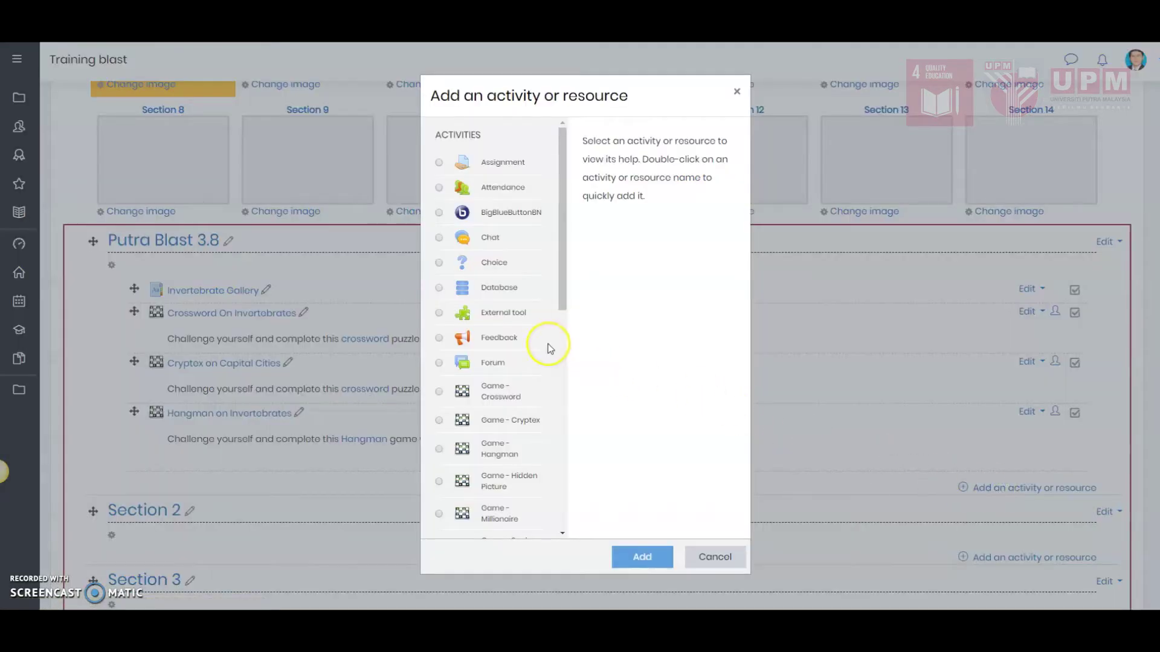
{"action": "scroll", "coordinate": [549, 349], "scroll_direction": "down", "scroll_amount": 3}
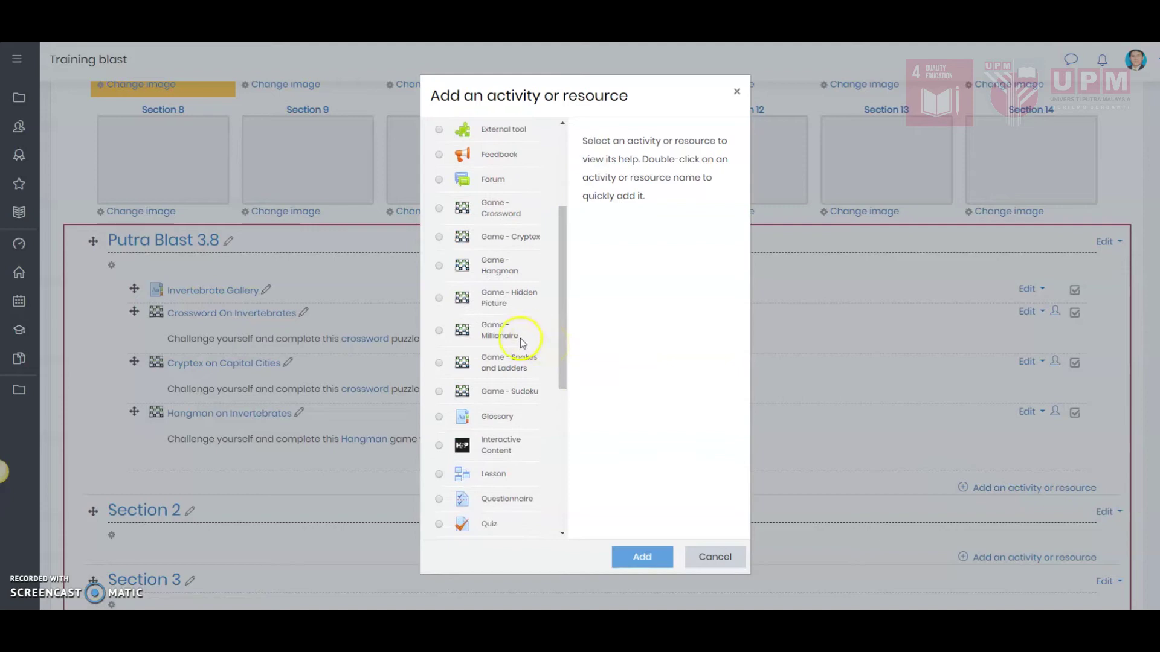
{"action": "left_click", "coordinate": [486, 342]}
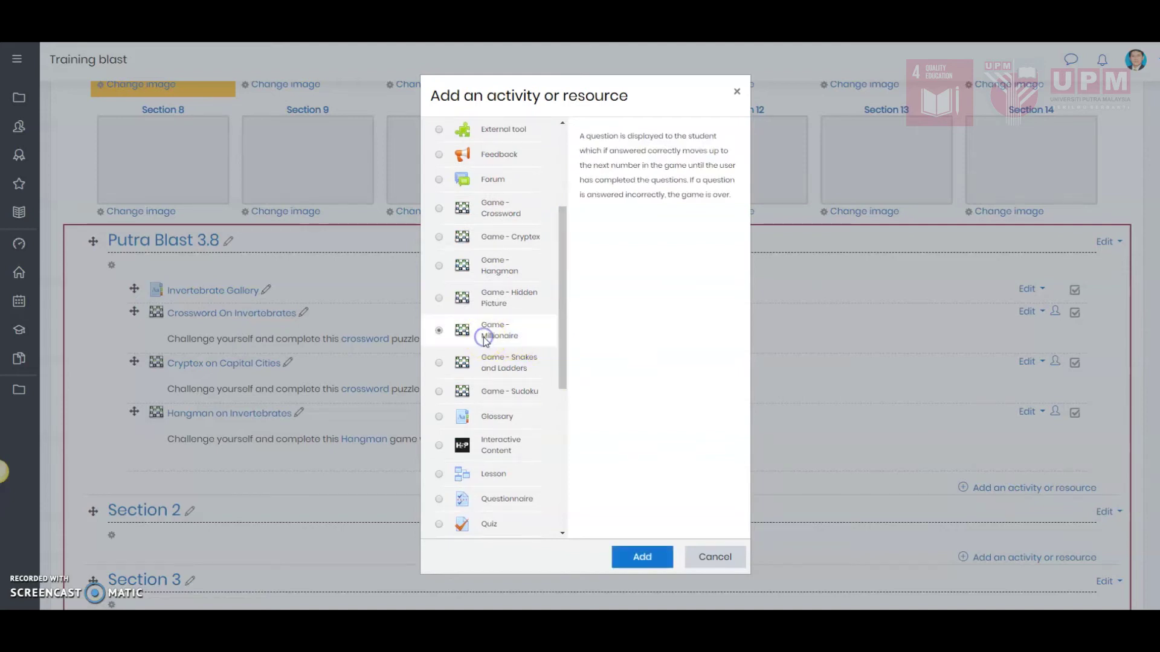
{"action": "left_click", "coordinate": [622, 309]}
{"action": "left_click", "coordinate": [642, 559]}
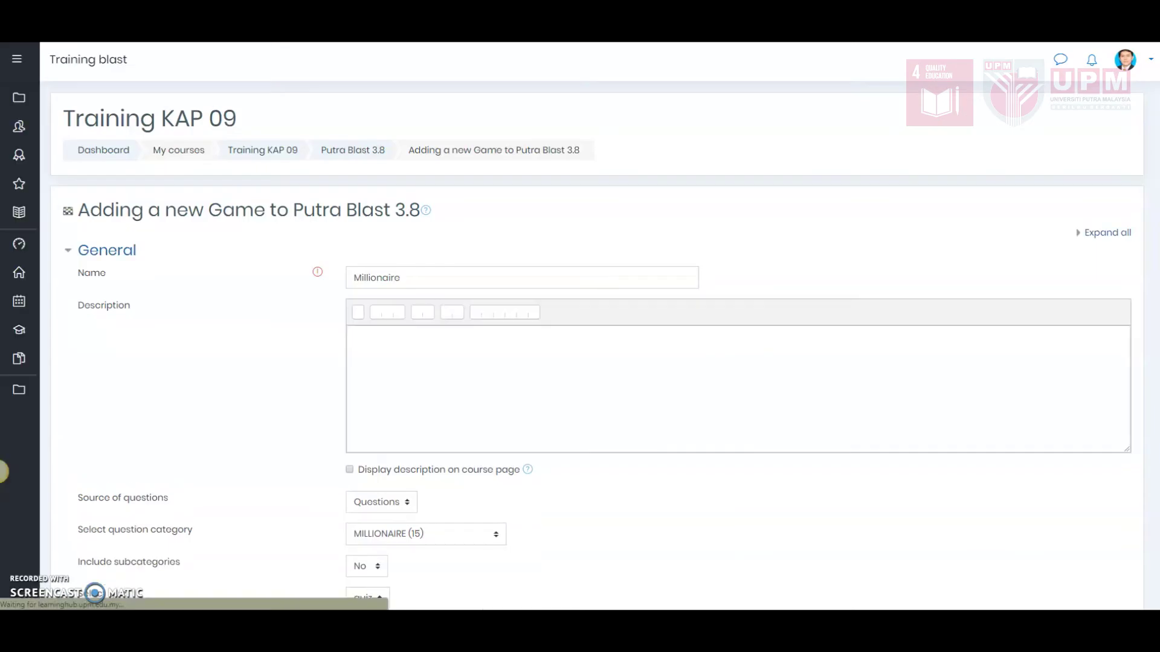
Step: Name the game "Millionaire on Capital Cities" and give it the description "Challenge yourself and become a Millionaire.", displayed on the course page
{"action": "left_click", "coordinate": [488, 281]}
{"action": "type", "text": "on Capital Cities"}
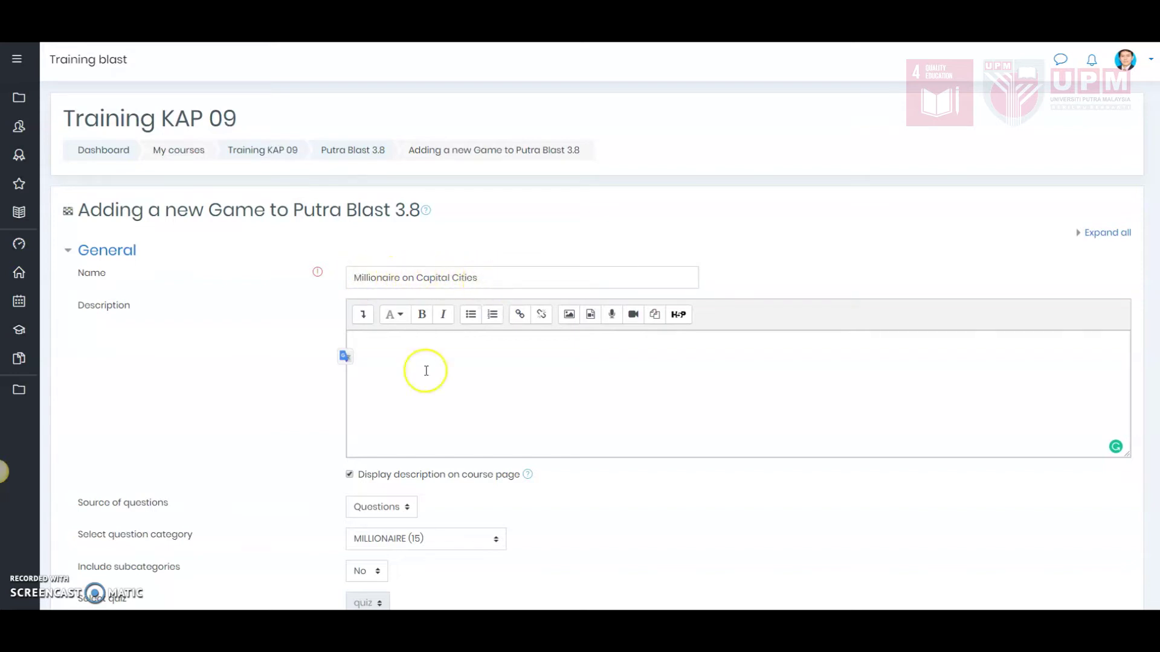
{"action": "left_click", "coordinate": [417, 354]}
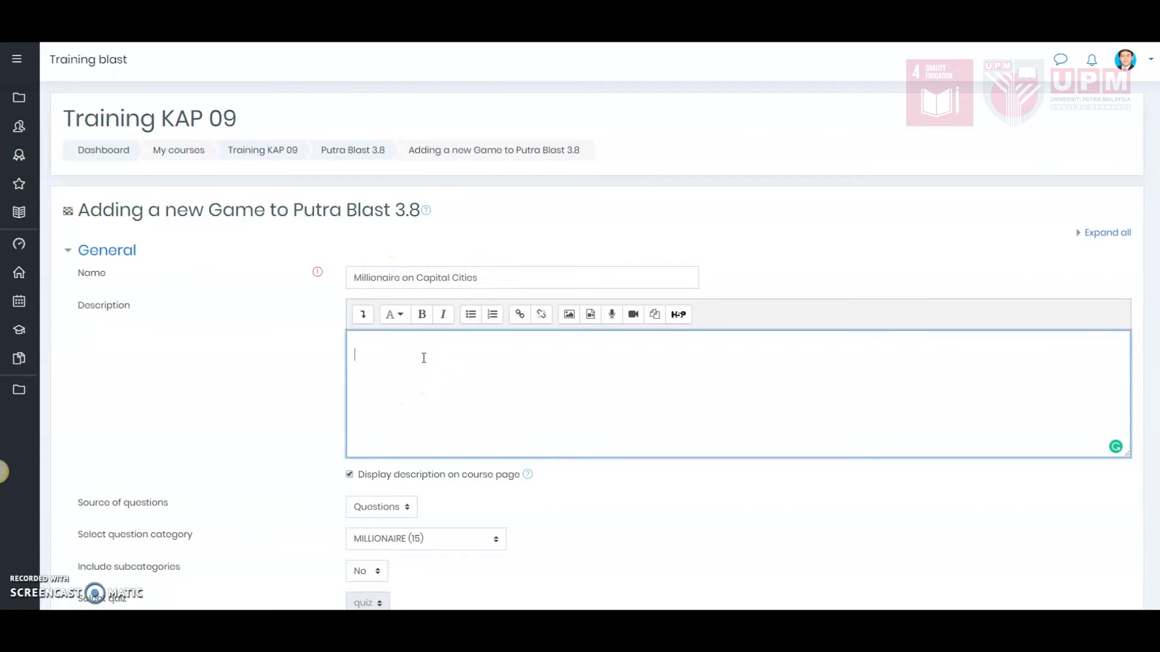
{"action": "scroll", "coordinate": [423, 357], "scroll_direction": "down", "scroll_amount": 1}
{"action": "right_click", "coordinate": [368, 278]}
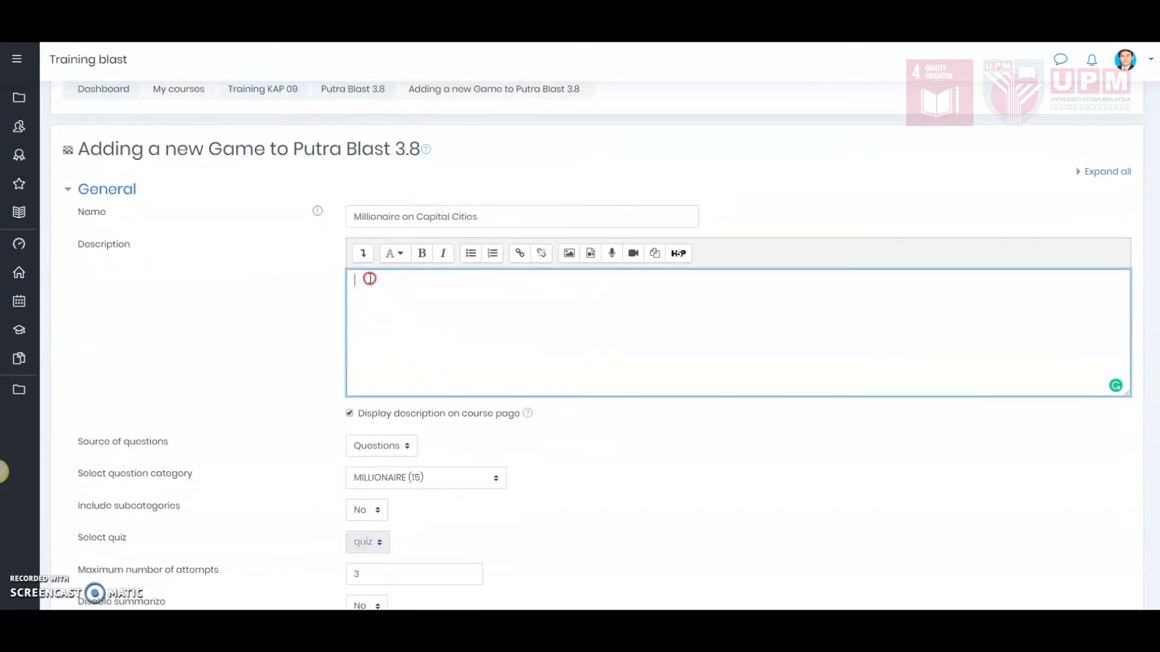
{"action": "left_click", "coordinate": [403, 374]}
{"action": "scroll", "coordinate": [405, 368], "scroll_direction": "down", "scroll_amount": 2}
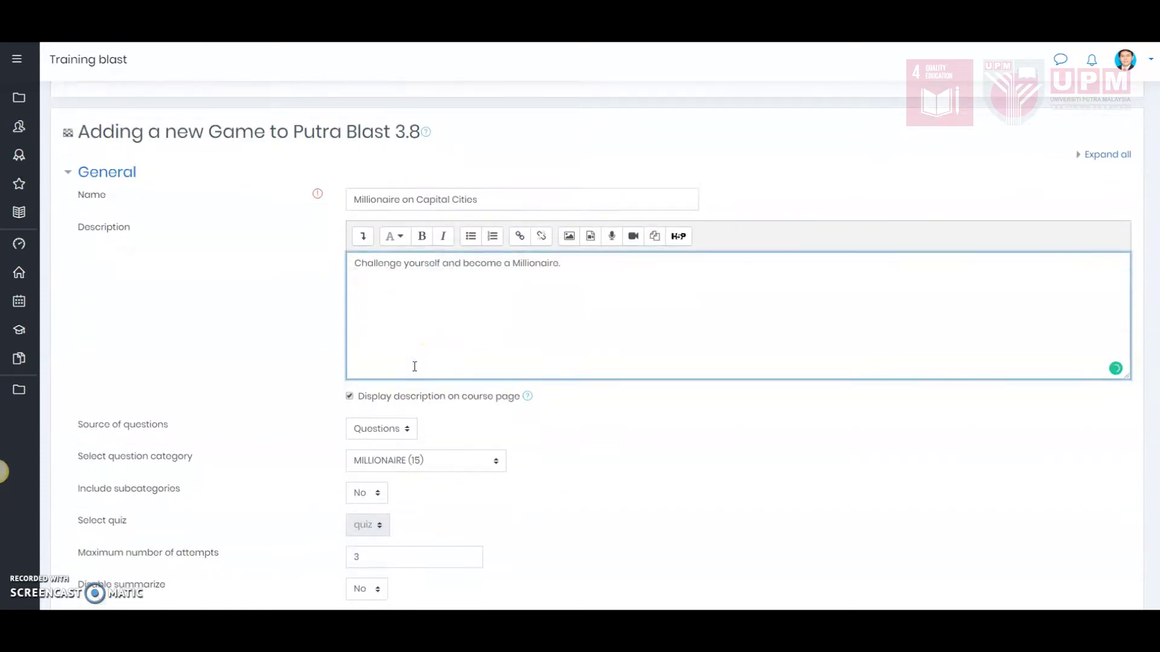
{"action": "left_click", "coordinate": [350, 292]}
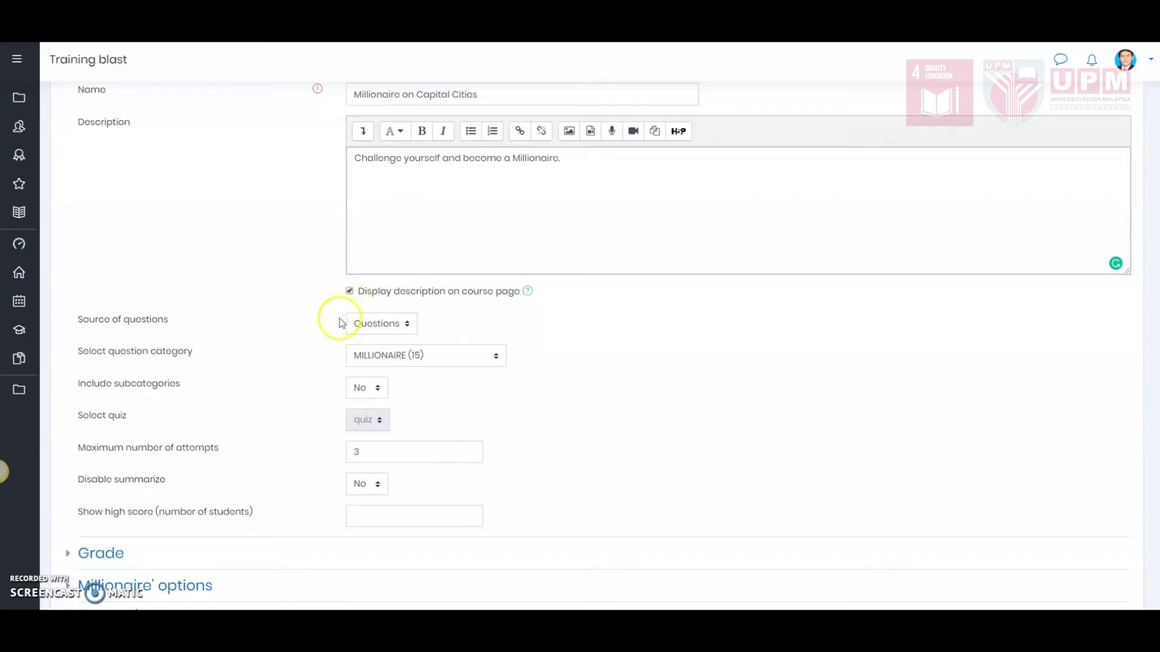
Step: Choose Questions as the source of questions and MILLIONAIRE (15) as the question category
{"action": "scroll", "coordinate": [242, 343], "scroll_direction": "down", "scroll_amount": 1}
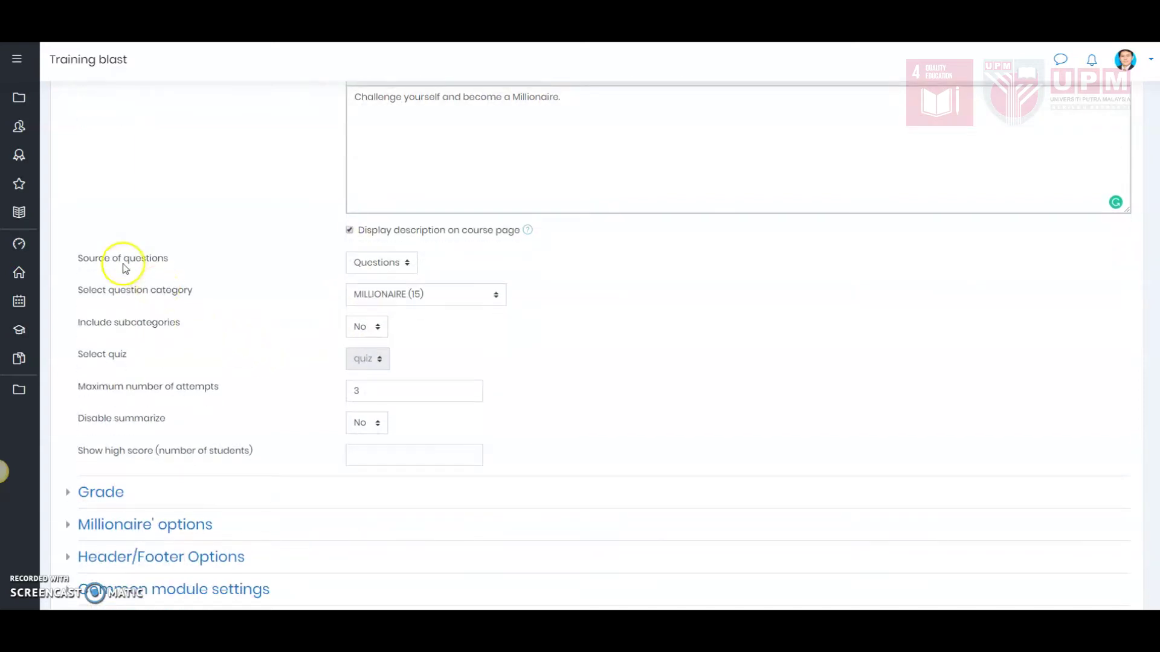
{"action": "left_click", "coordinate": [386, 264]}
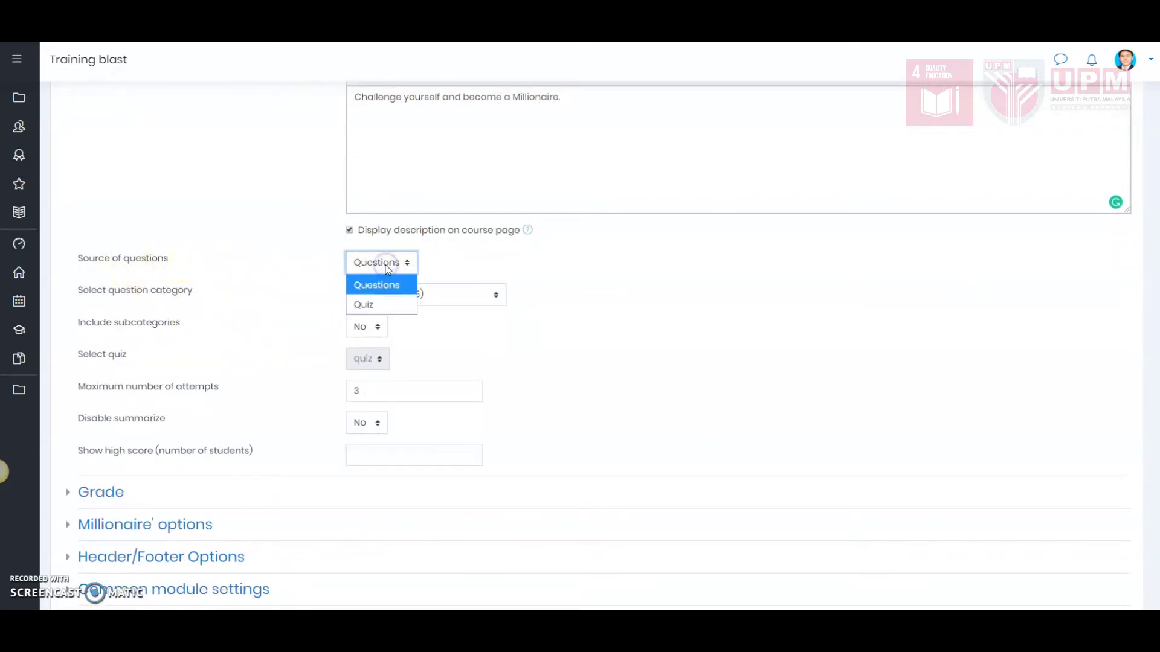
{"action": "left_click", "coordinate": [377, 290]}
{"action": "left_click", "coordinate": [377, 291]}
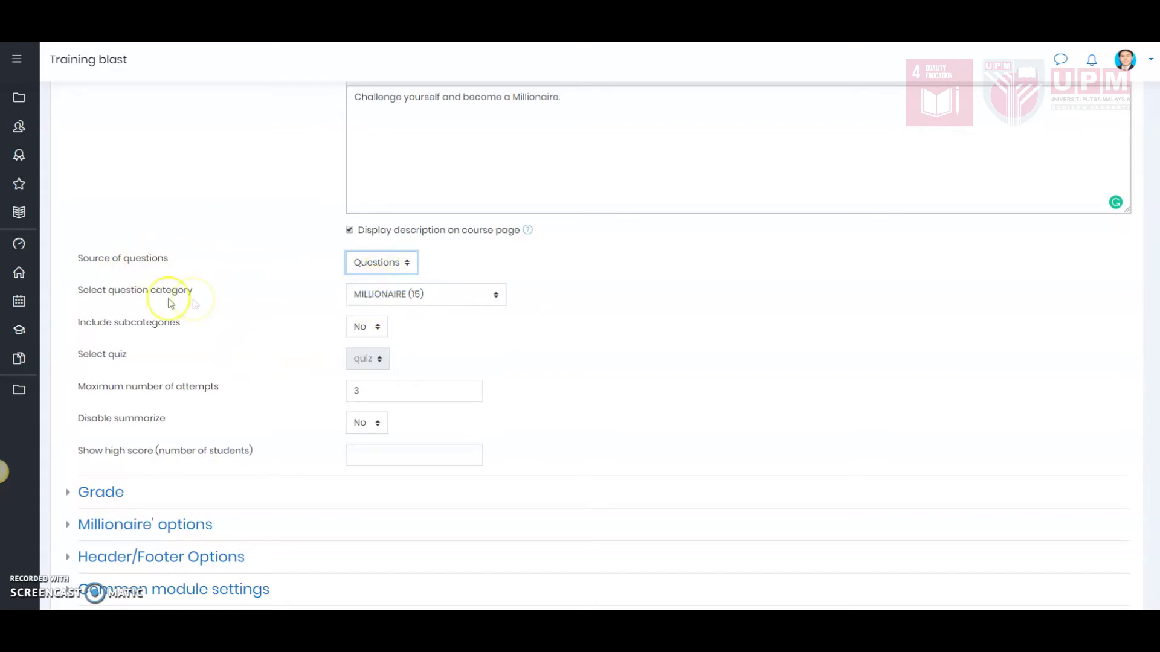
{"action": "left_click", "coordinate": [395, 300]}
{"action": "left_click", "coordinate": [429, 300]}
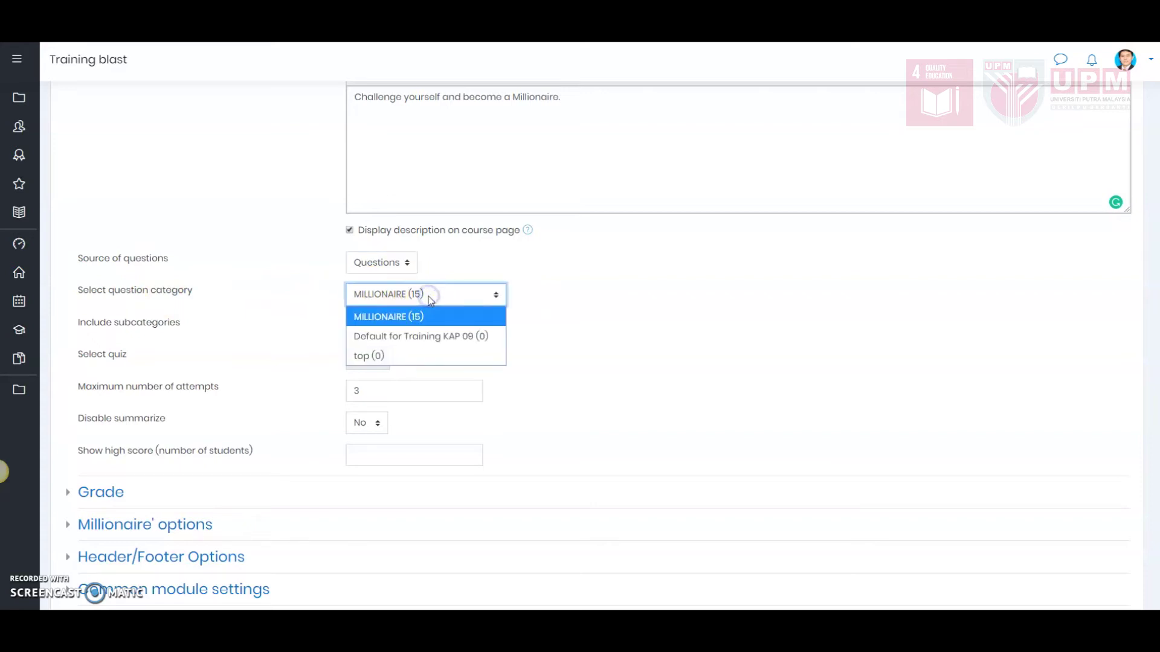
{"action": "left_click", "coordinate": [427, 316]}
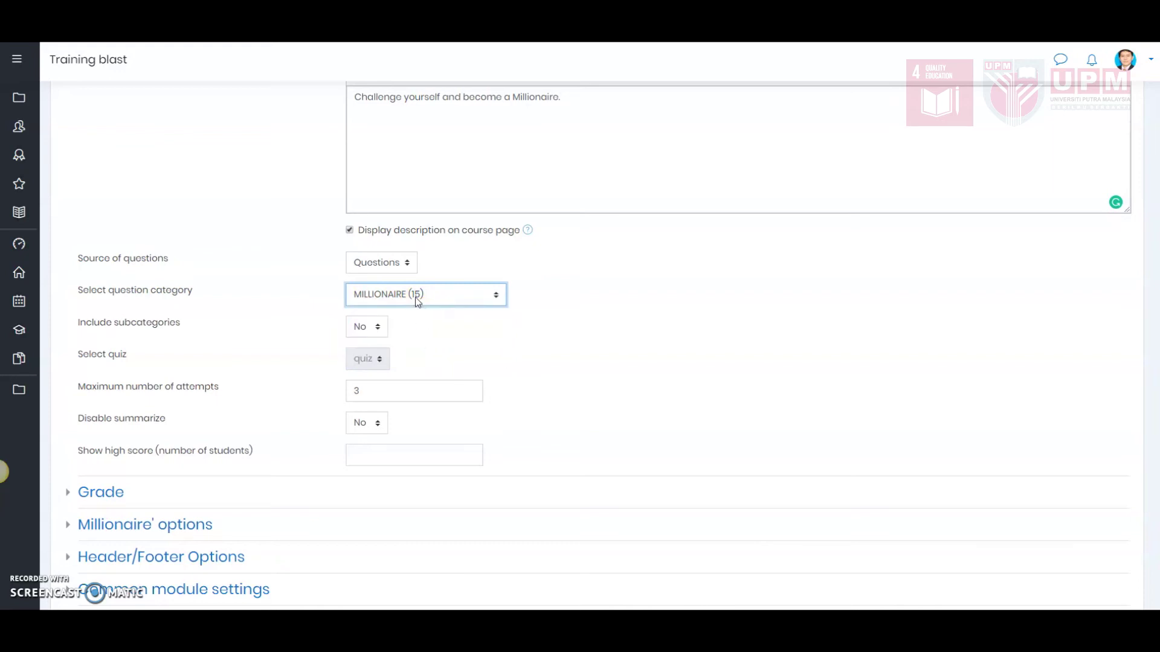
Step: Keep the maximum number of attempts at 3 and set Randomize questions to Yes in the Millionaire options
{"action": "scroll", "coordinate": [417, 302], "scroll_direction": "down", "scroll_amount": 2}
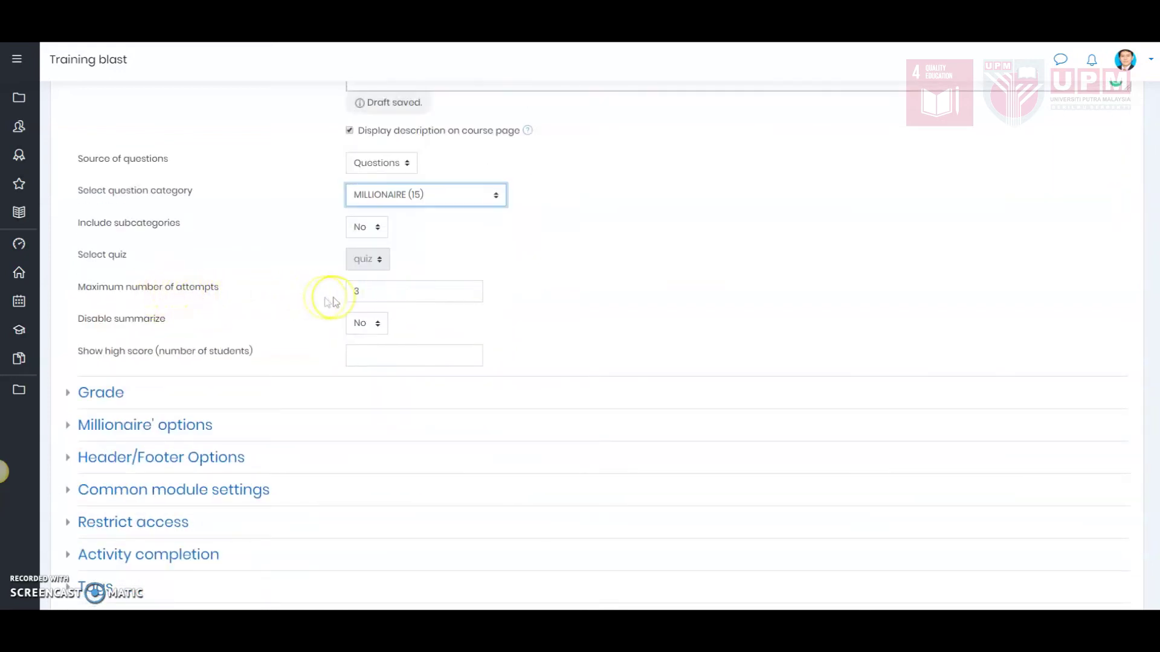
{"action": "left_click", "coordinate": [365, 296]}
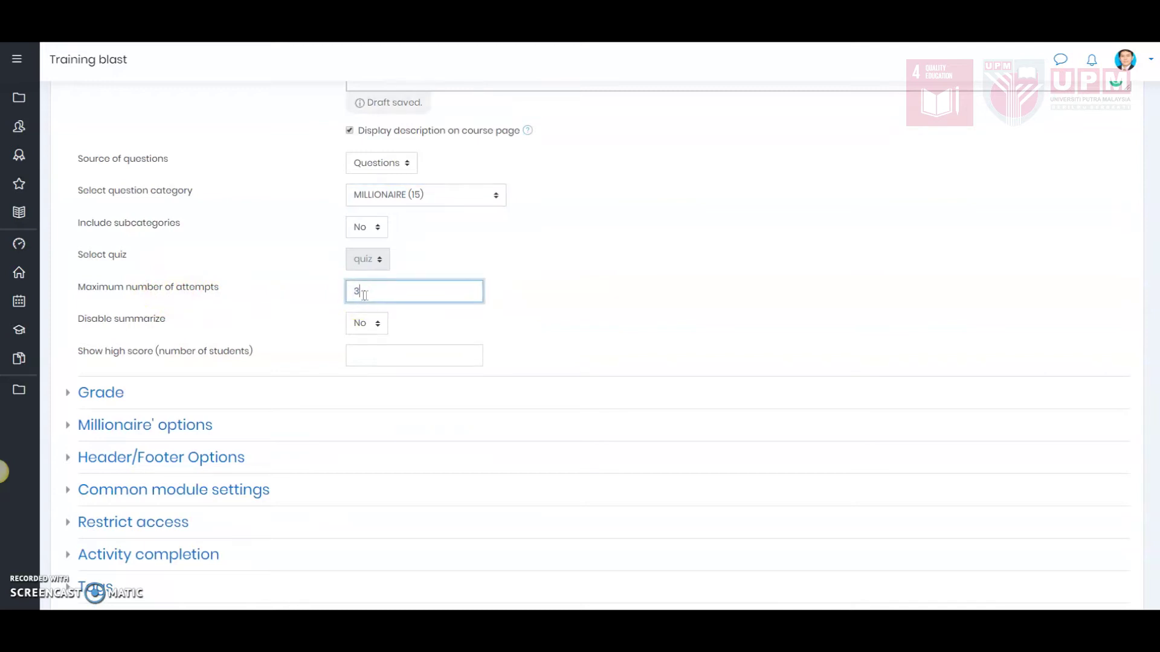
{"action": "scroll", "coordinate": [293, 314], "scroll_direction": "down", "scroll_amount": 1}
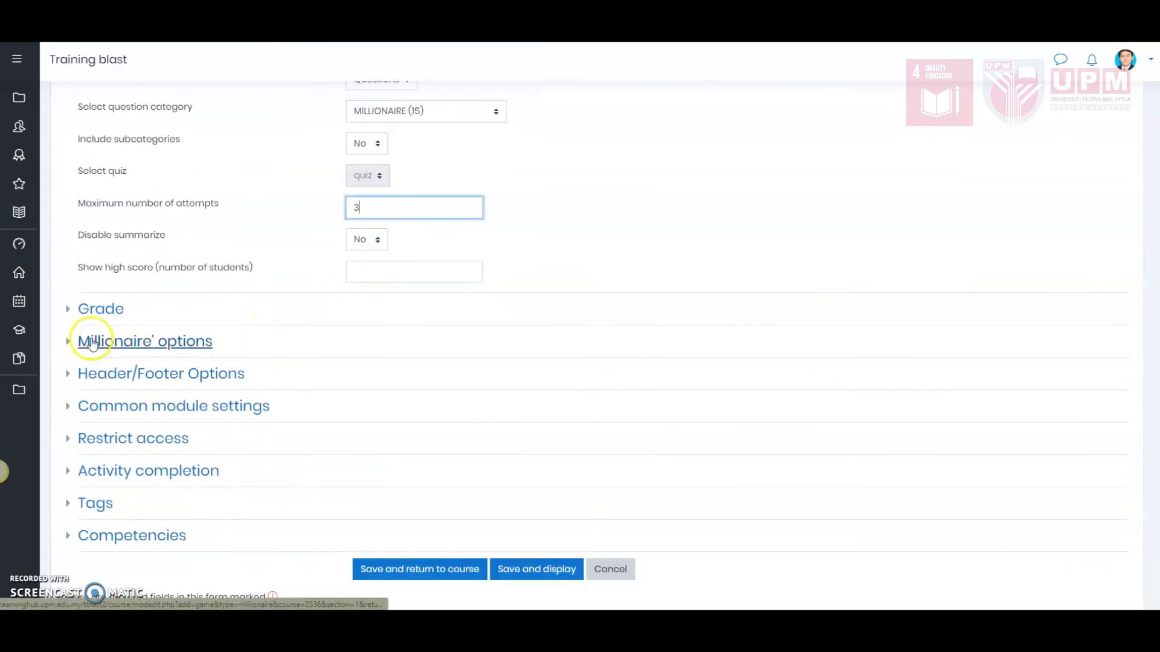
{"action": "scroll", "coordinate": [91, 362], "scroll_direction": "down", "scroll_amount": 2}
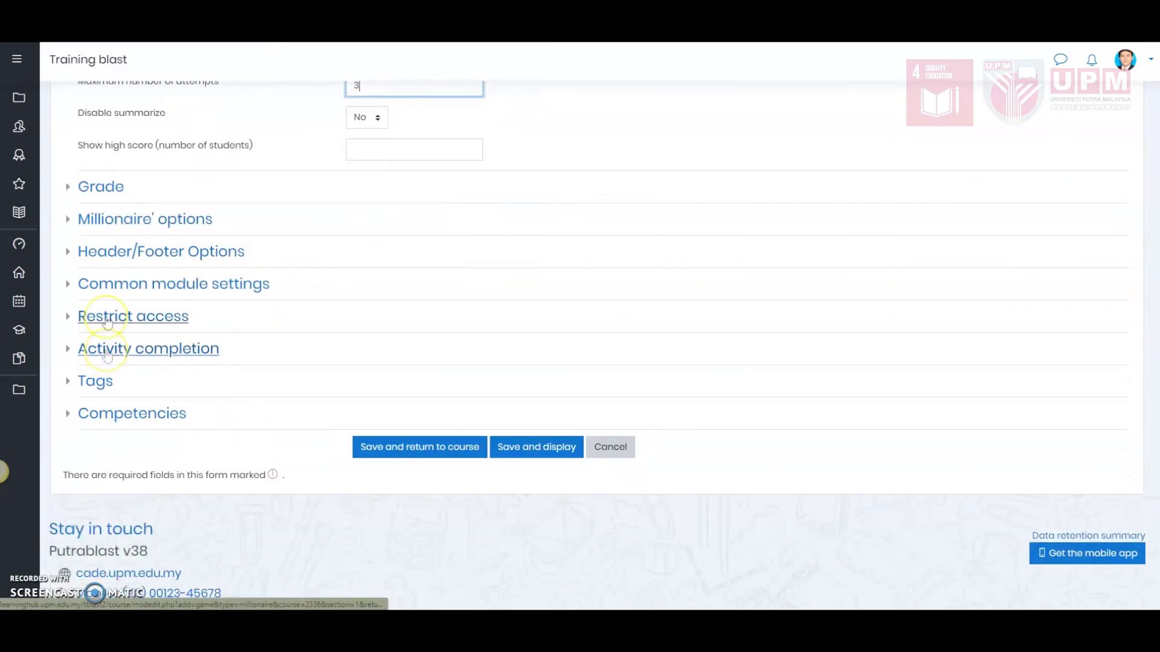
{"action": "left_click", "coordinate": [98, 225]}
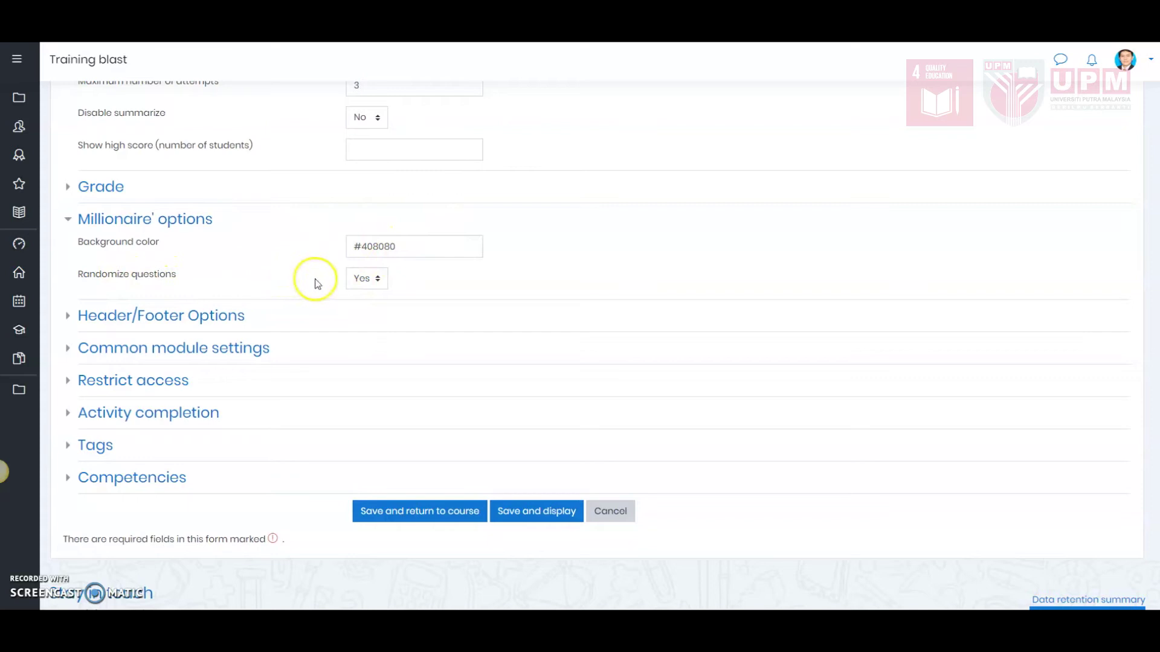
{"action": "left_click", "coordinate": [378, 281]}
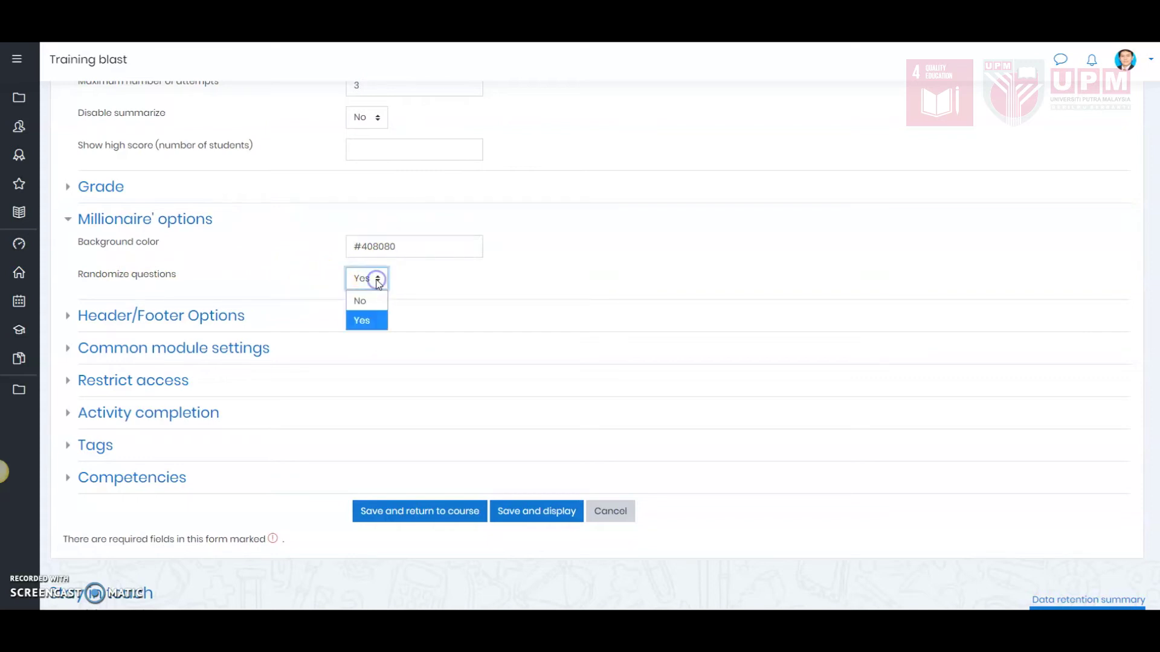
{"action": "left_click", "coordinate": [371, 320]}
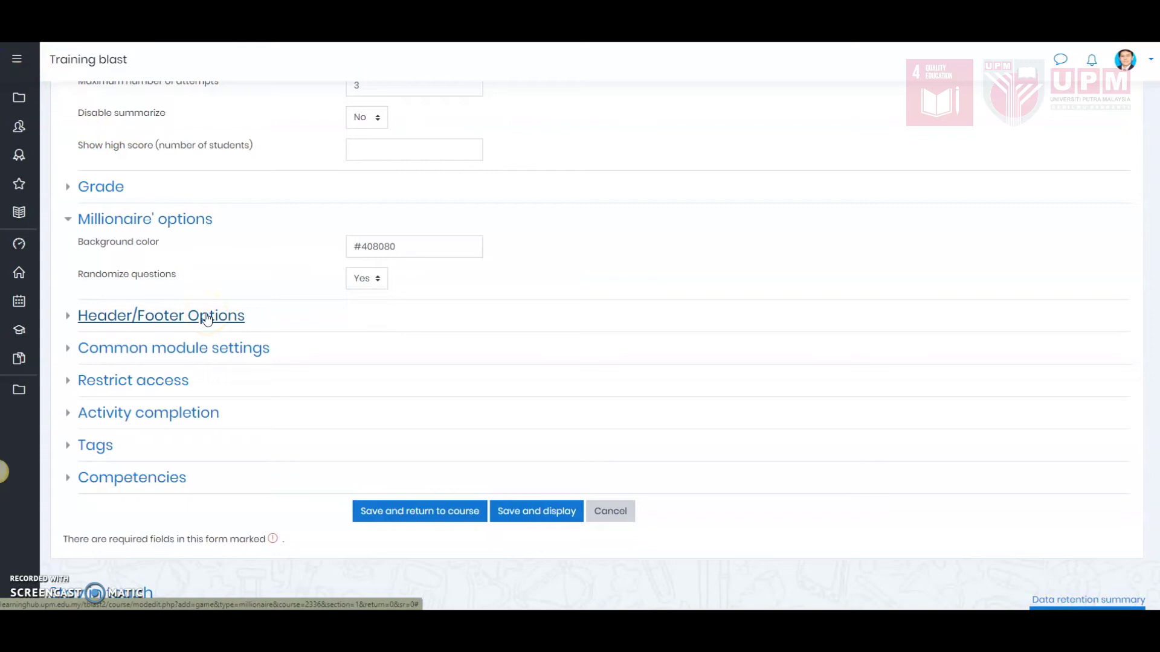
Step: Review the activity completion and competencies settings, and save the game, returning to the course
{"action": "left_click", "coordinate": [223, 321]}
{"action": "left_click", "coordinate": [103, 412]}
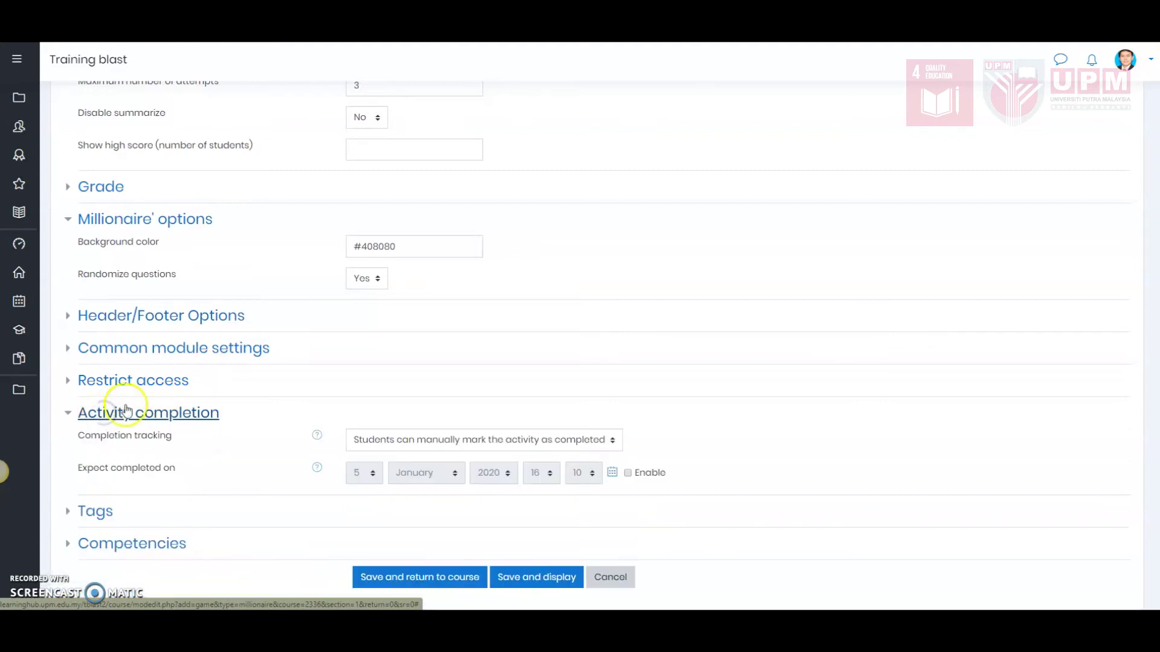
{"action": "scroll", "coordinate": [181, 388], "scroll_direction": "down", "scroll_amount": 4}
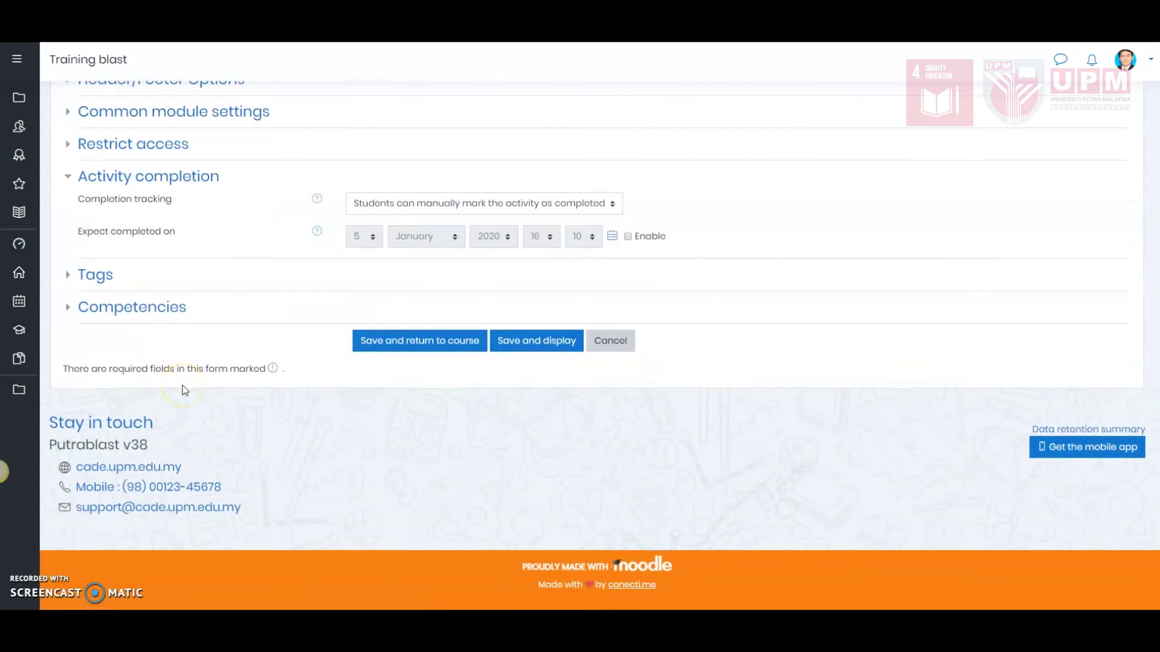
{"action": "left_click", "coordinate": [140, 309]}
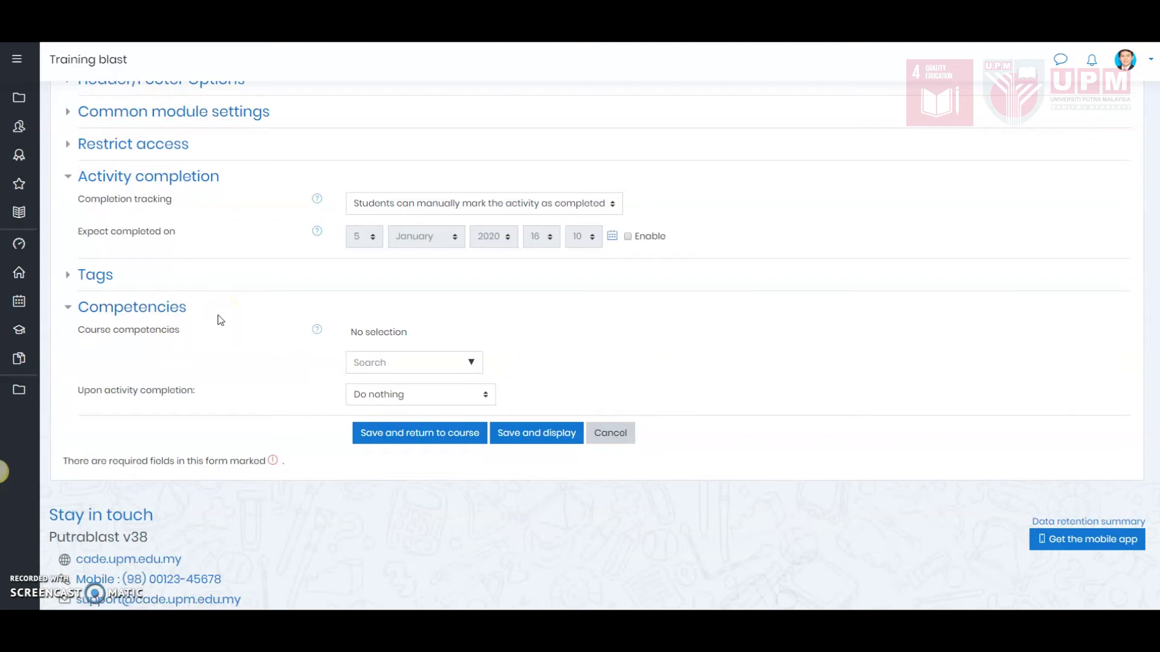
{"action": "left_click", "coordinate": [408, 438]}
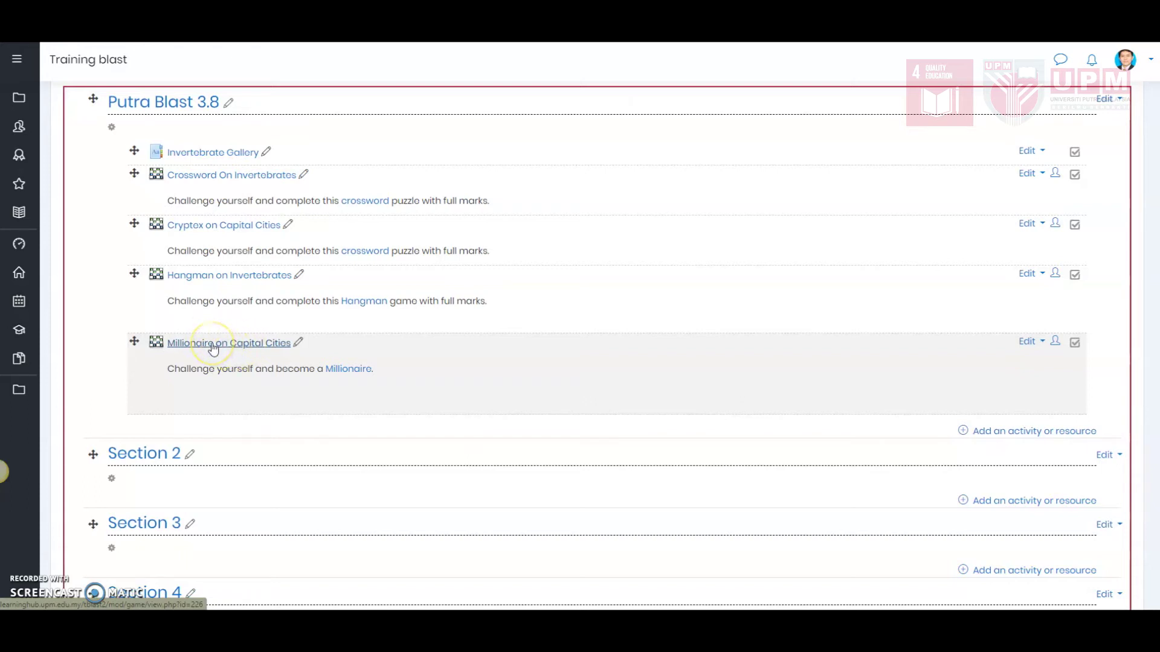
Step: Open the Millionaire on Capital Cities game and start an attempt, looking over the available lifelines
{"action": "left_click", "coordinate": [212, 345]}
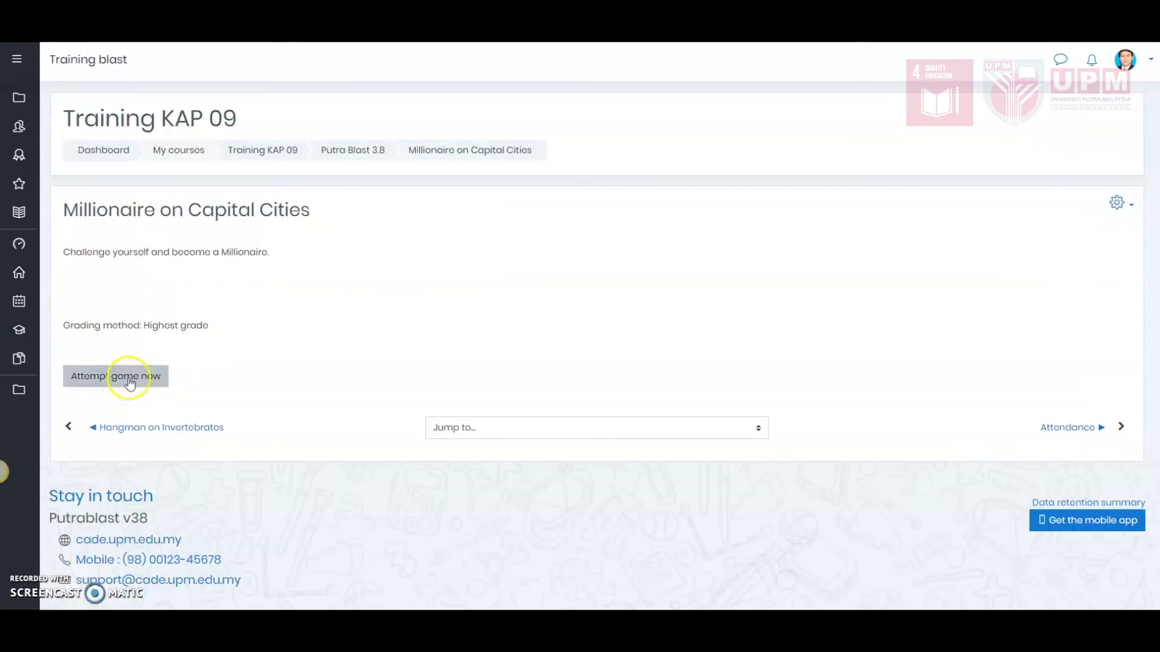
{"action": "left_click", "coordinate": [129, 381]}
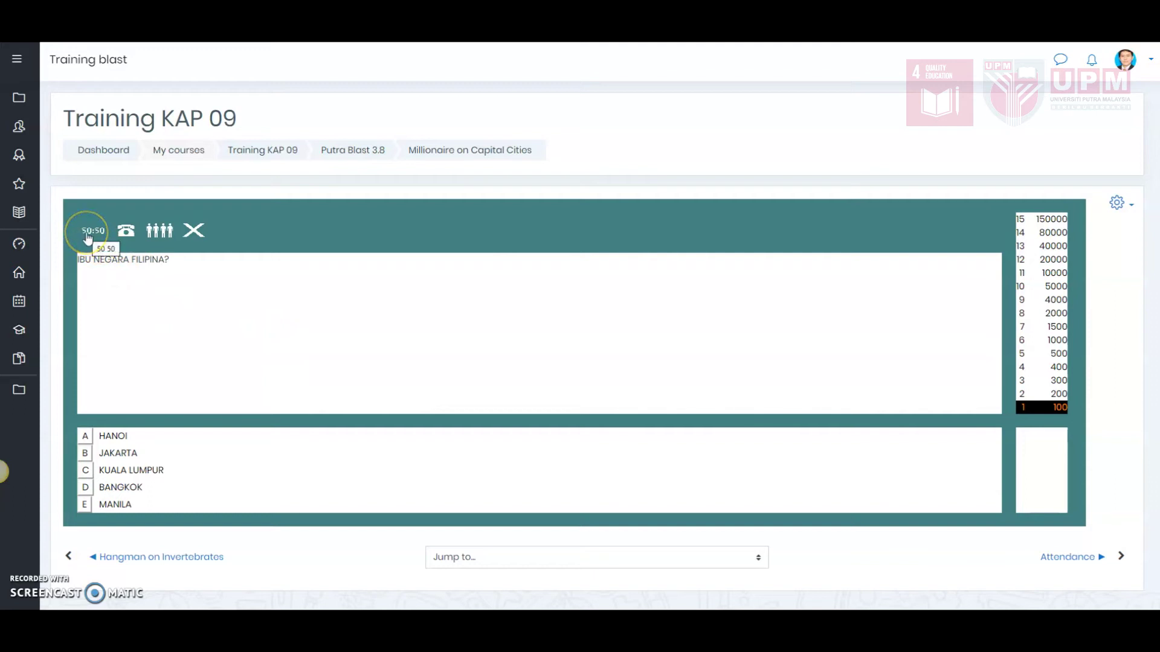
{"action": "left_click", "coordinate": [93, 221]}
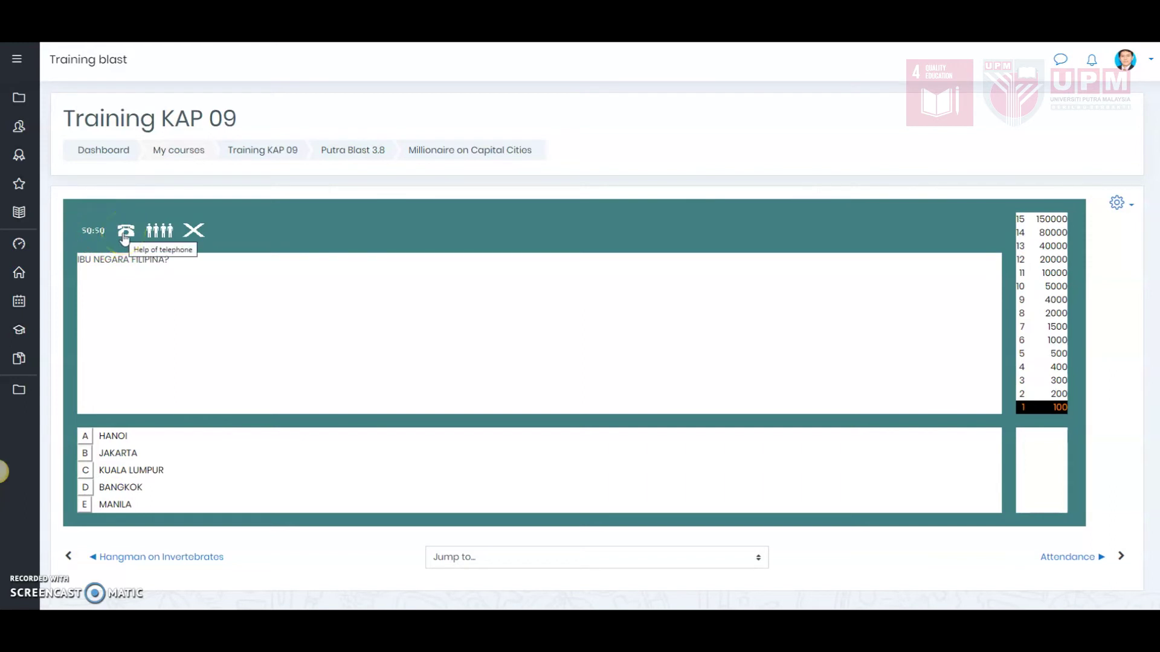
{"action": "left_click", "coordinate": [160, 233]}
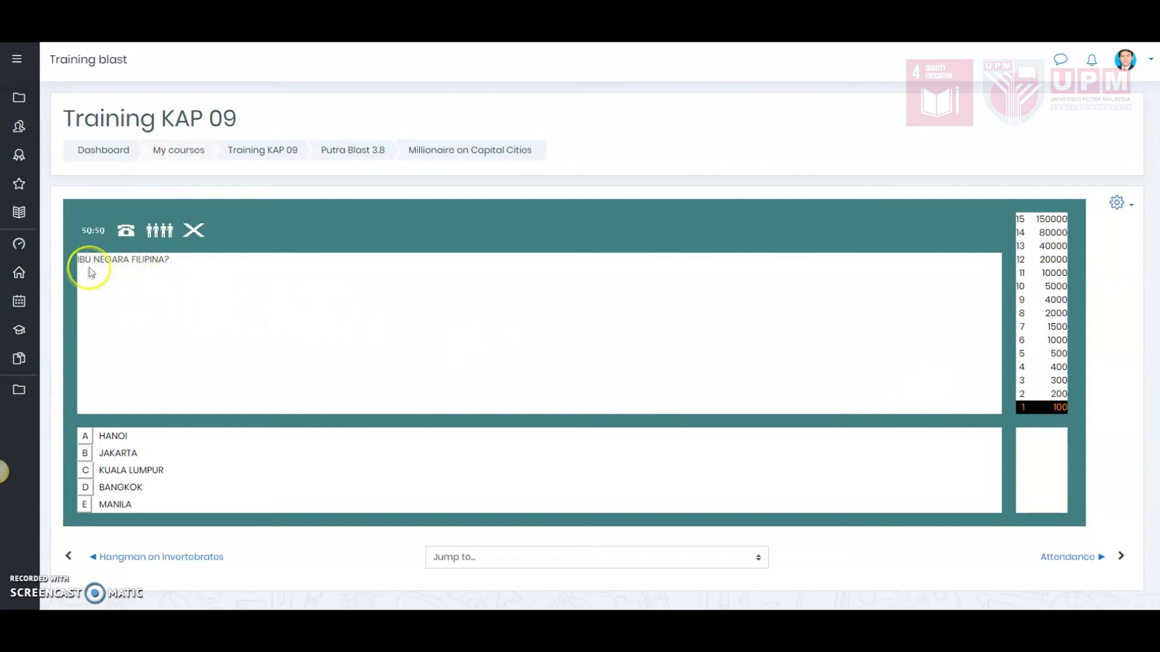
Step: Answer the question on the capital of the Philippines with MANILA and use the 50:50 lifeline on the Argentina question
{"action": "left_click", "coordinate": [84, 508]}
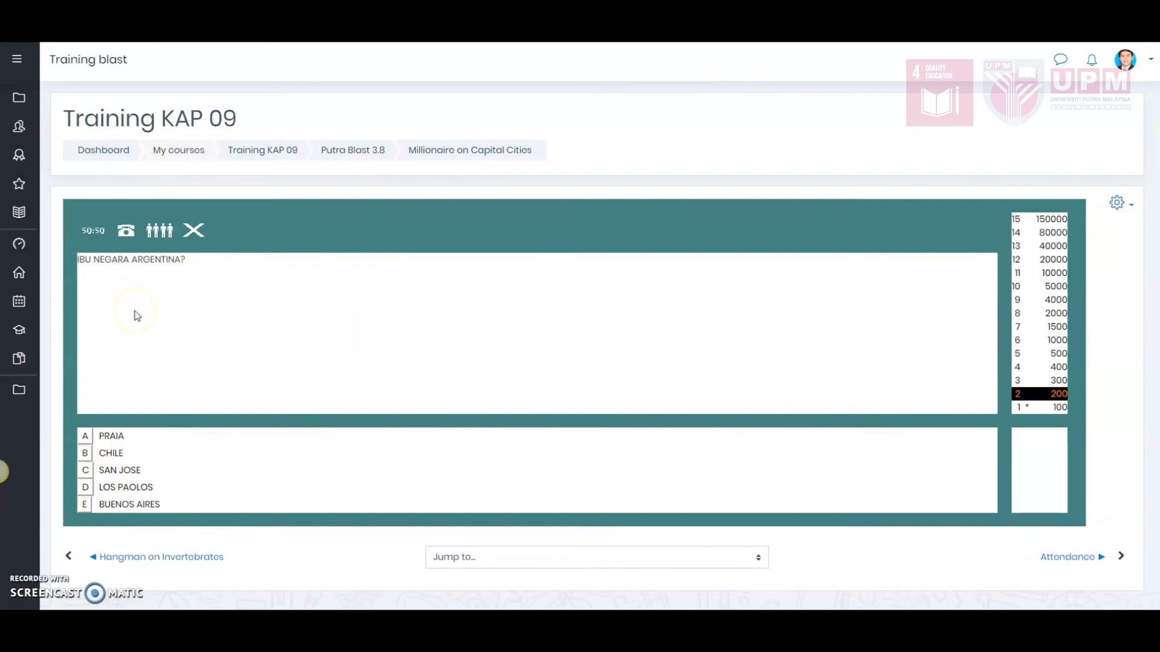
{"action": "left_click", "coordinate": [91, 236]}
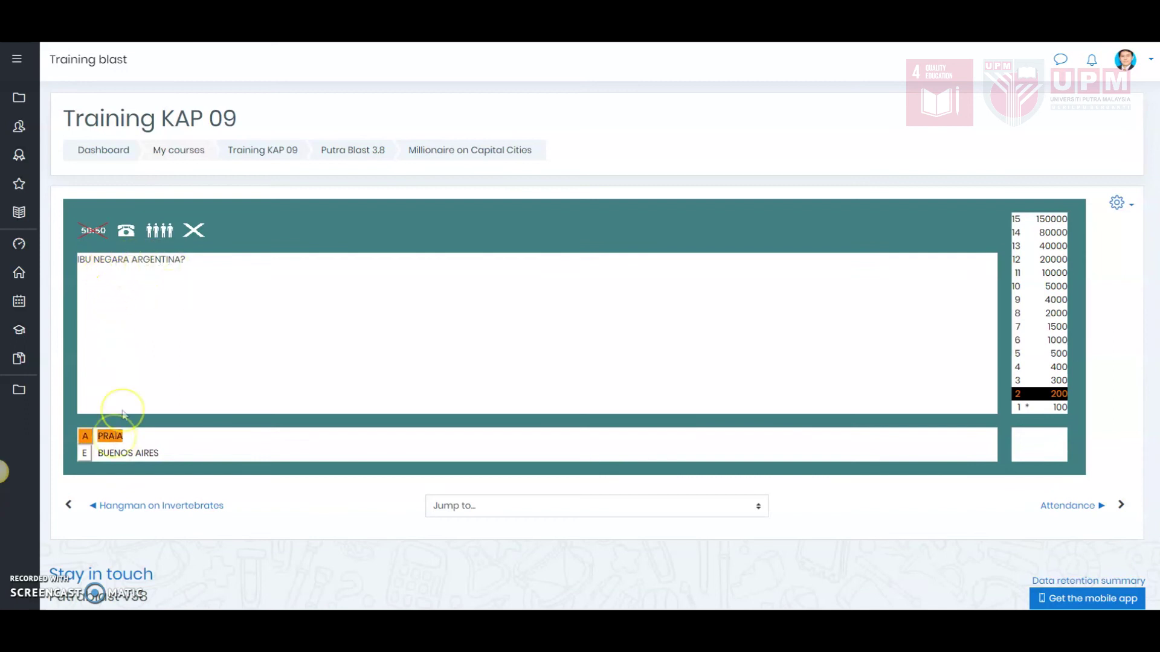
Step: Answer the Argentina question with BUENOS AIRES and the Vietnam question with HANOI, using the telephone lifeline on the Vietnam question
{"action": "left_click", "coordinate": [85, 459]}
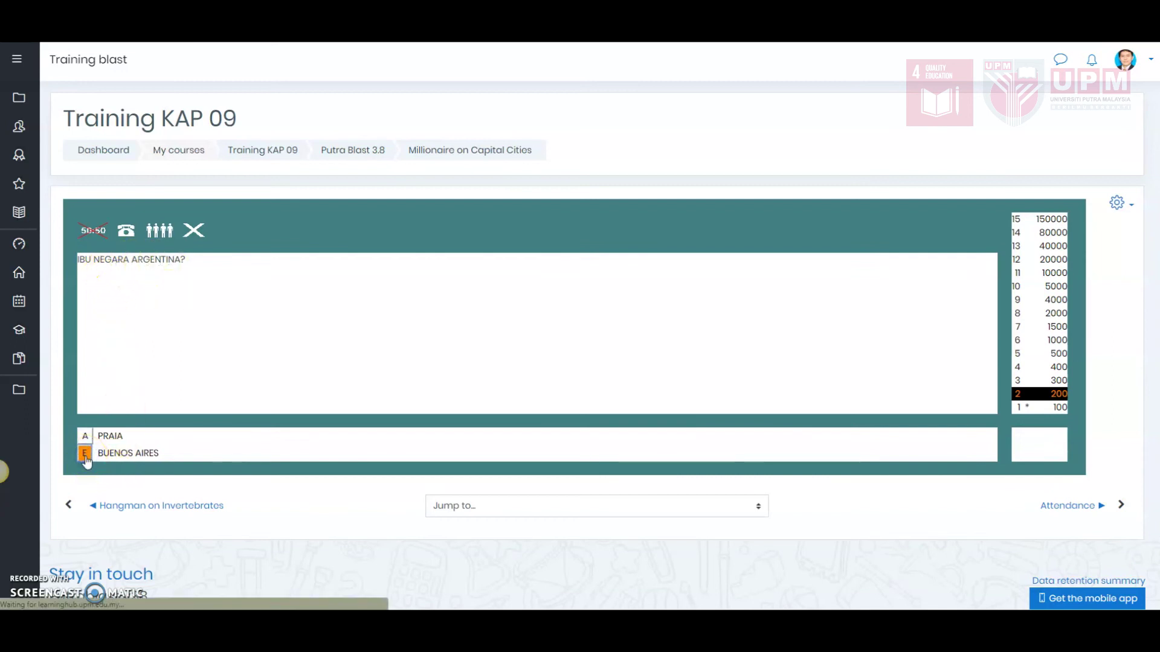
{"action": "left_click", "coordinate": [336, 365]}
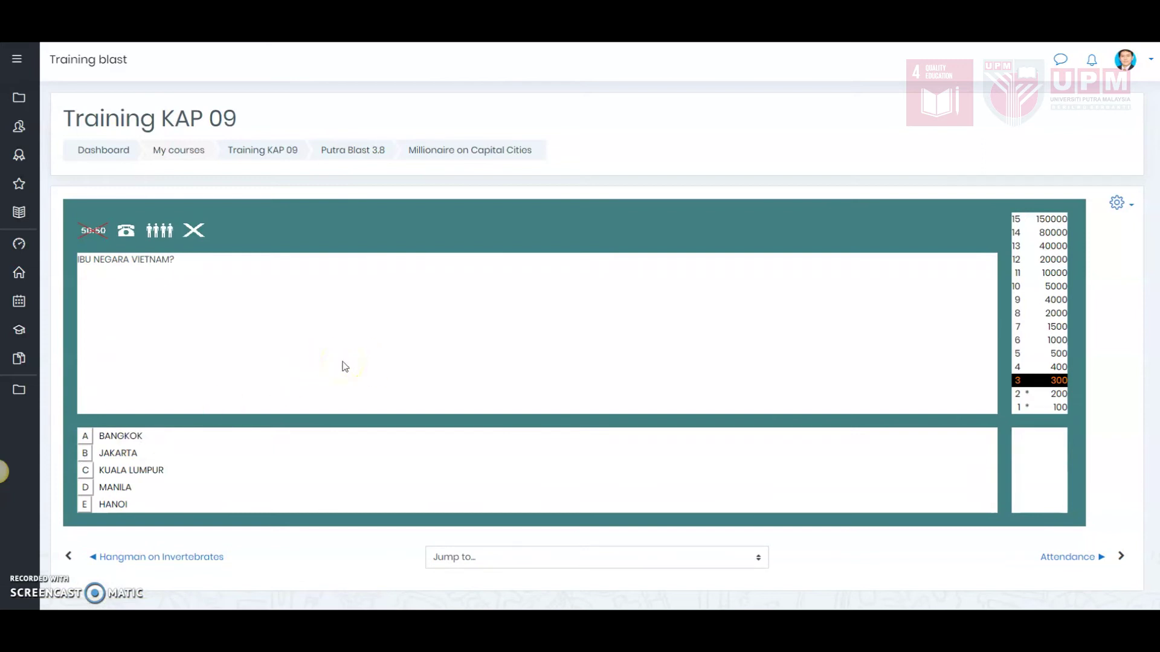
{"action": "left_click", "coordinate": [126, 236]}
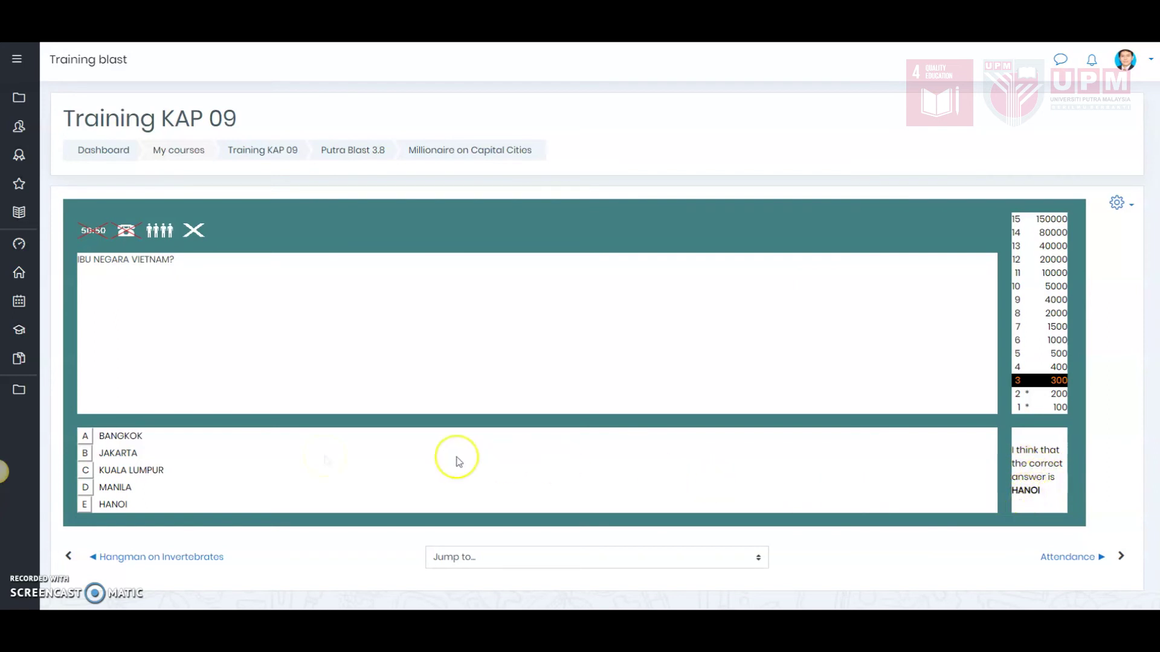
{"action": "left_click", "coordinate": [88, 506]}
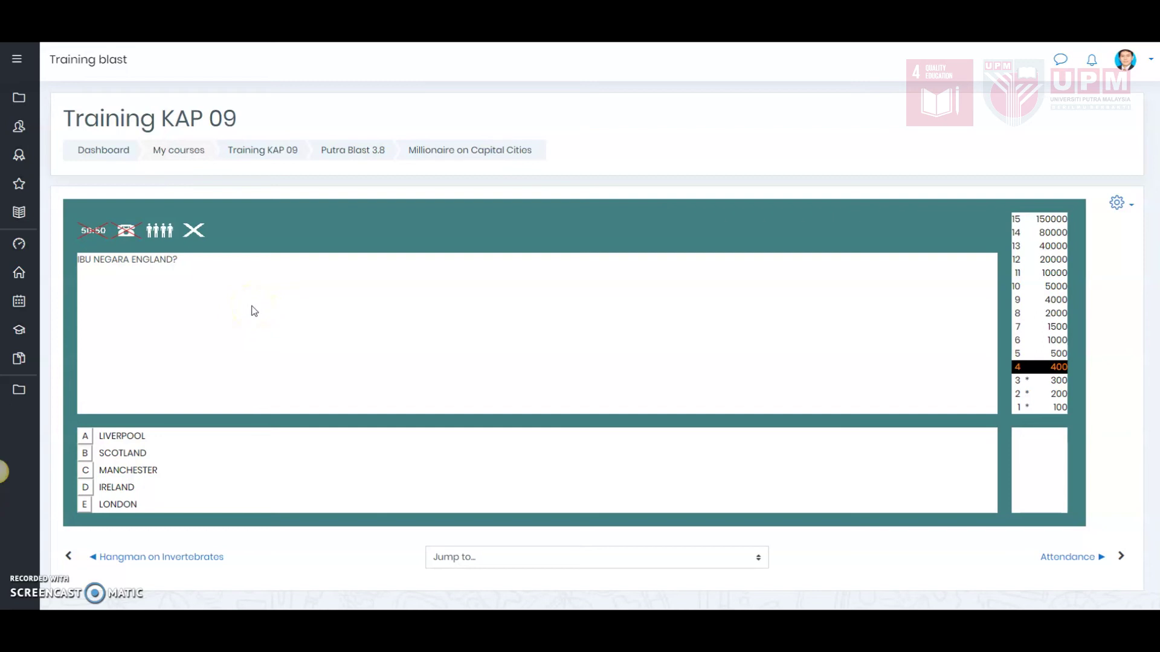
Step: Use the audience lifeline on the England question, answer it with LONDON, and play on up to the Cambodia question
{"action": "left_click", "coordinate": [157, 238]}
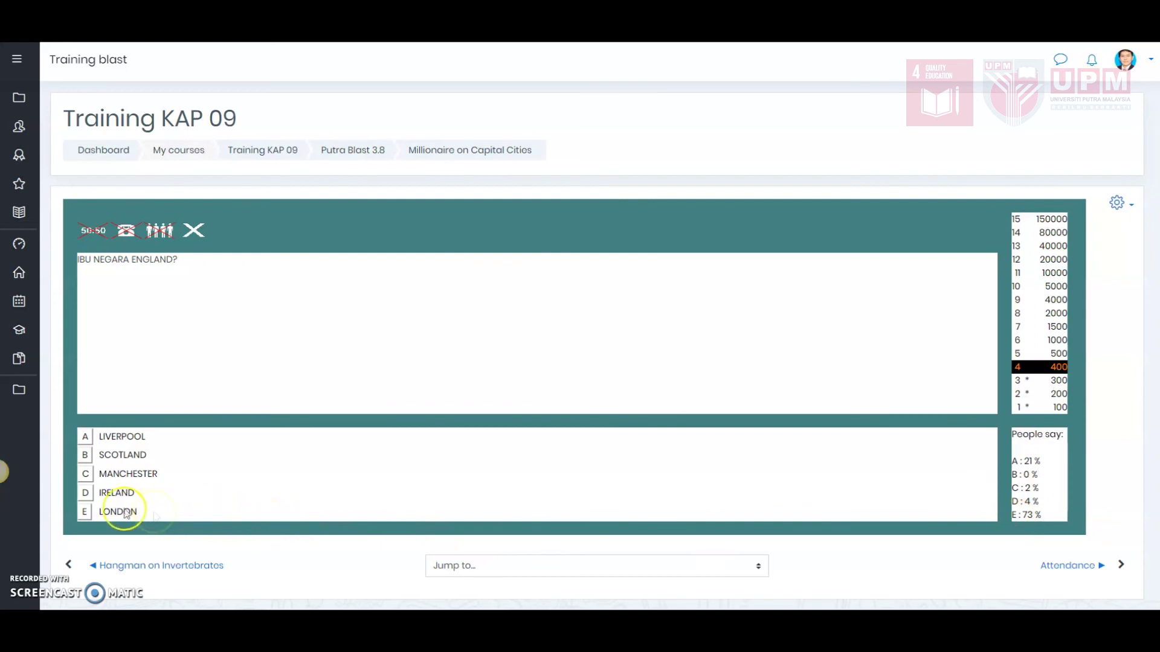
{"action": "left_click", "coordinate": [85, 514]}
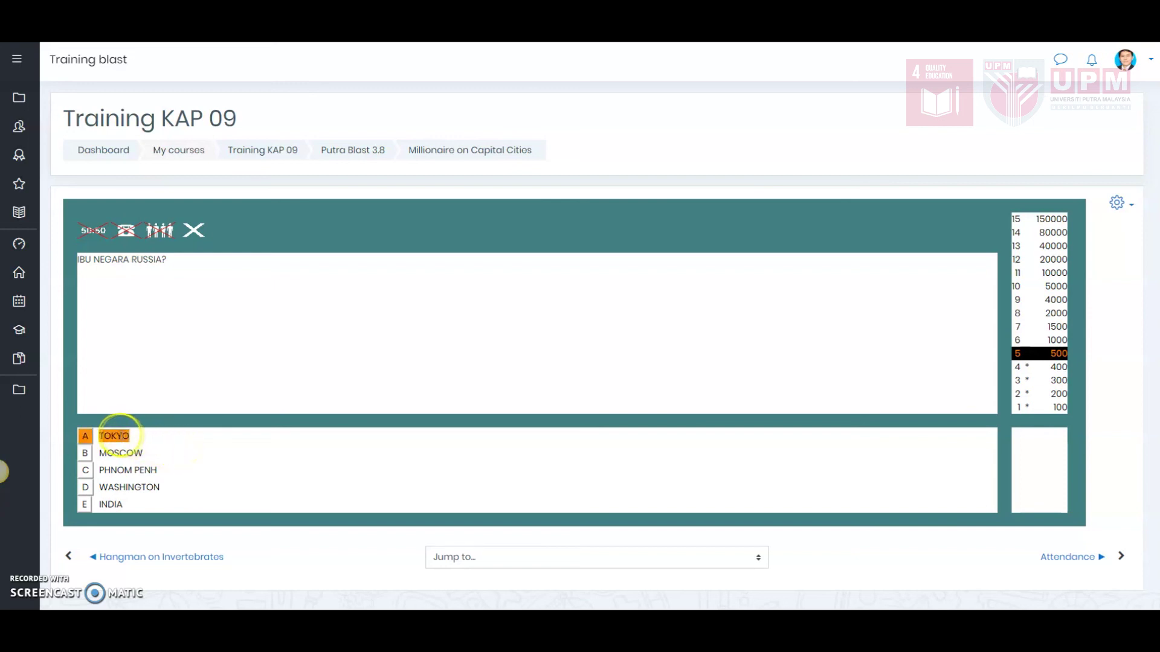
{"action": "left_click", "coordinate": [87, 437]}
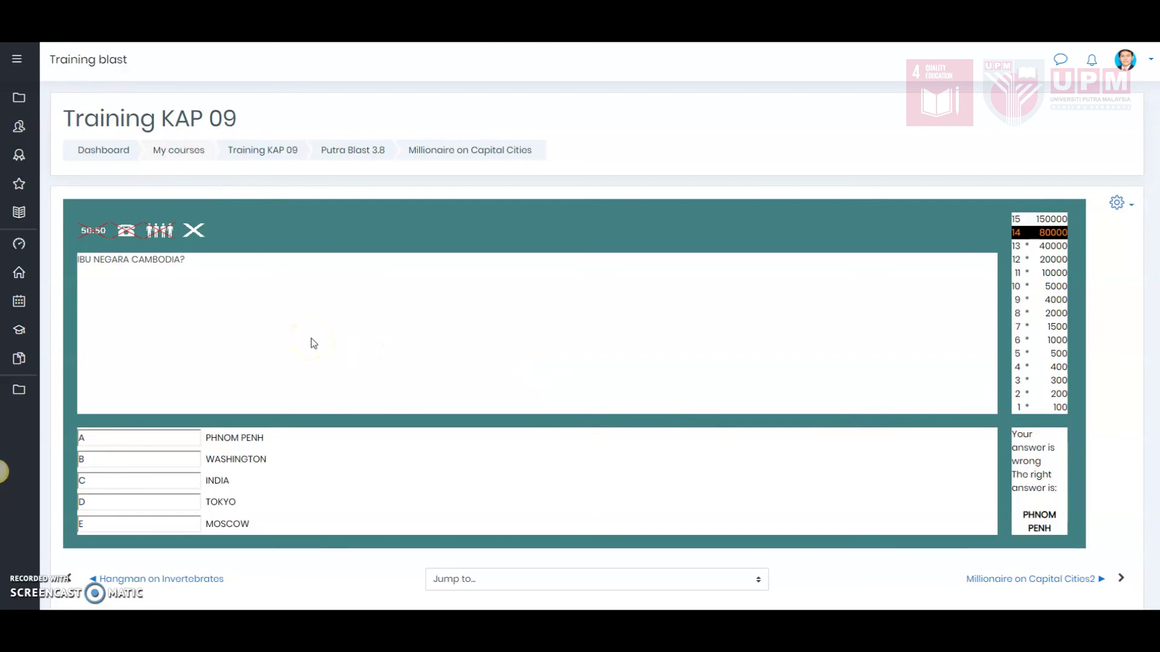
Step: Quit the current Millionaire attempt and end the game, returning to the course
{"action": "left_click", "coordinate": [192, 229]}
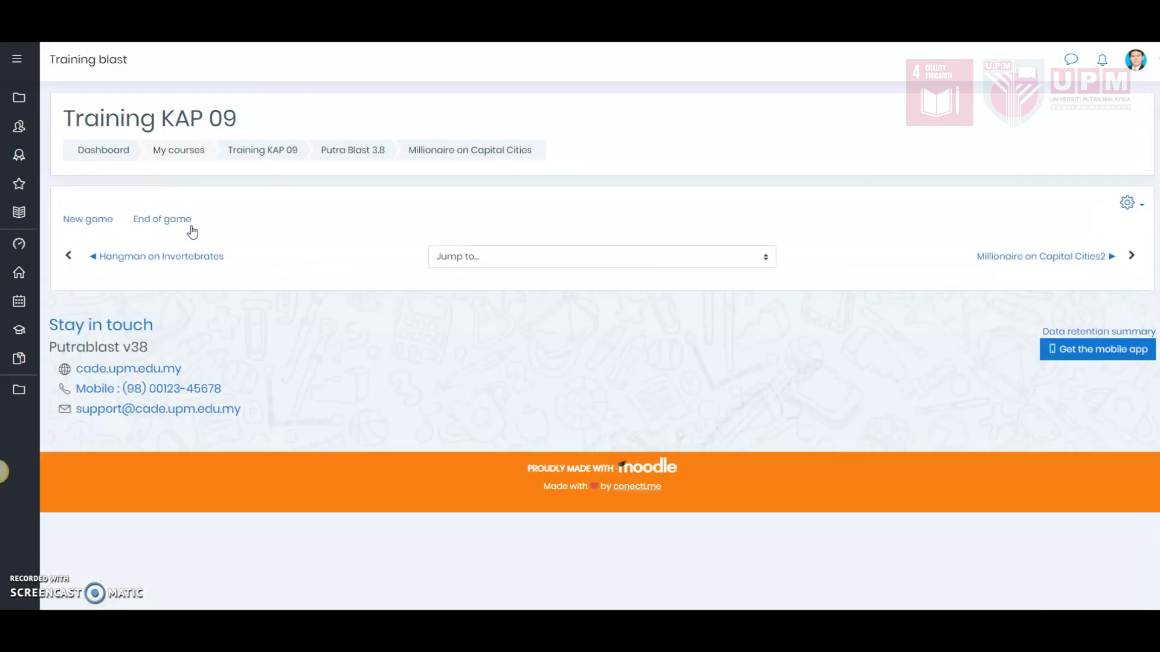
{"action": "left_click", "coordinate": [65, 225]}
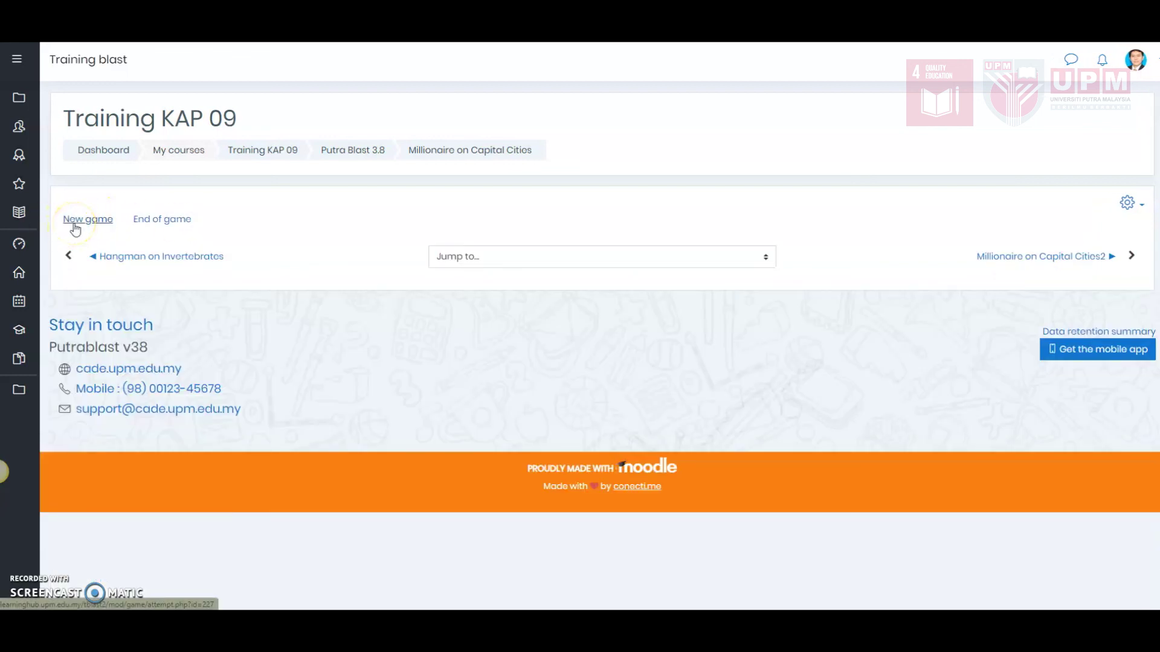
{"action": "left_click", "coordinate": [74, 227]}
{"action": "left_click", "coordinate": [164, 221]}
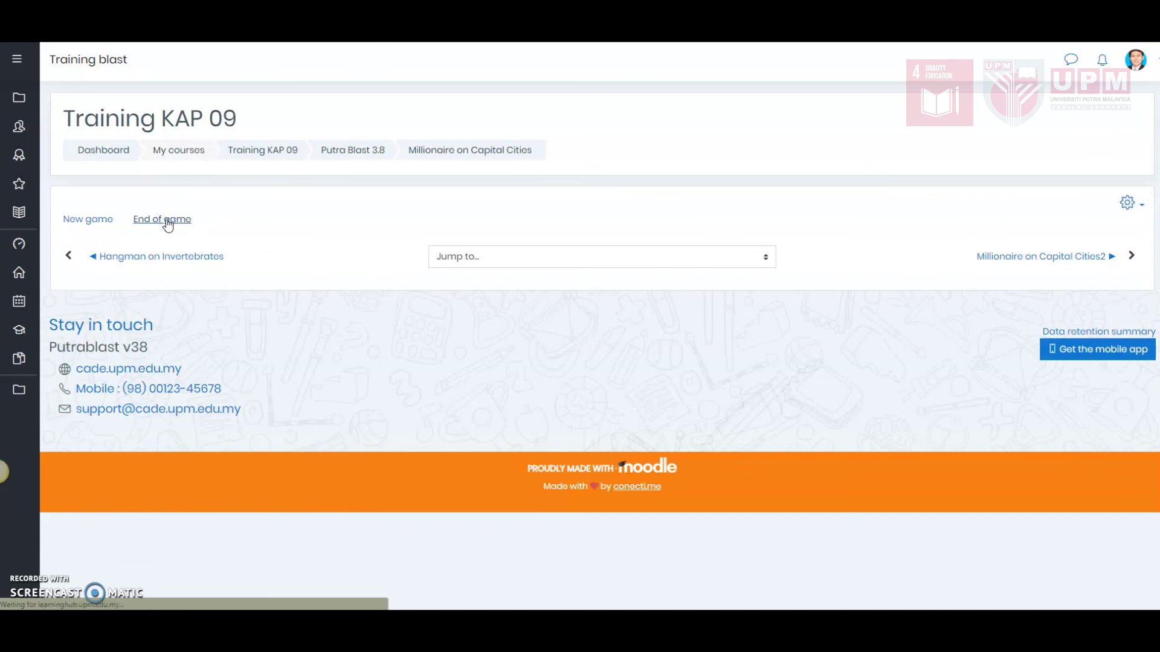
Step: Reopen Millionaire on Capital Cities in the Putra Blast 3.8 section and review the summary of previous attempts and the final grade
{"action": "scroll", "coordinate": [233, 283], "scroll_direction": "down", "scroll_amount": 6}
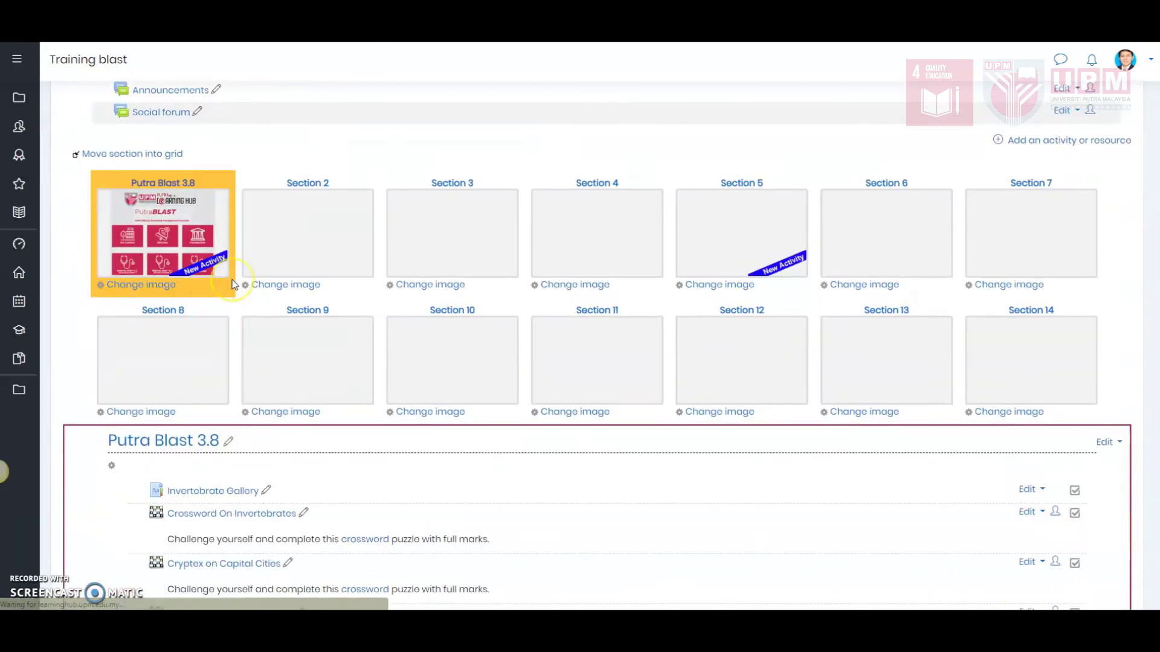
{"action": "scroll", "coordinate": [232, 280], "scroll_direction": "down", "scroll_amount": 1}
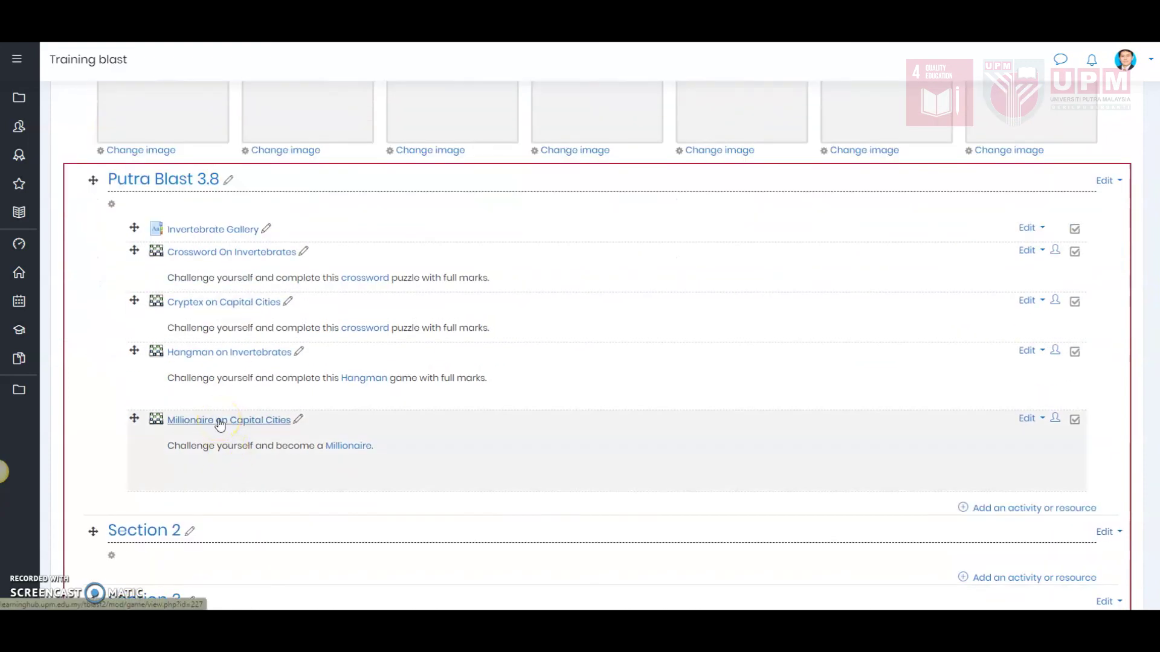
{"action": "left_click", "coordinate": [220, 421]}
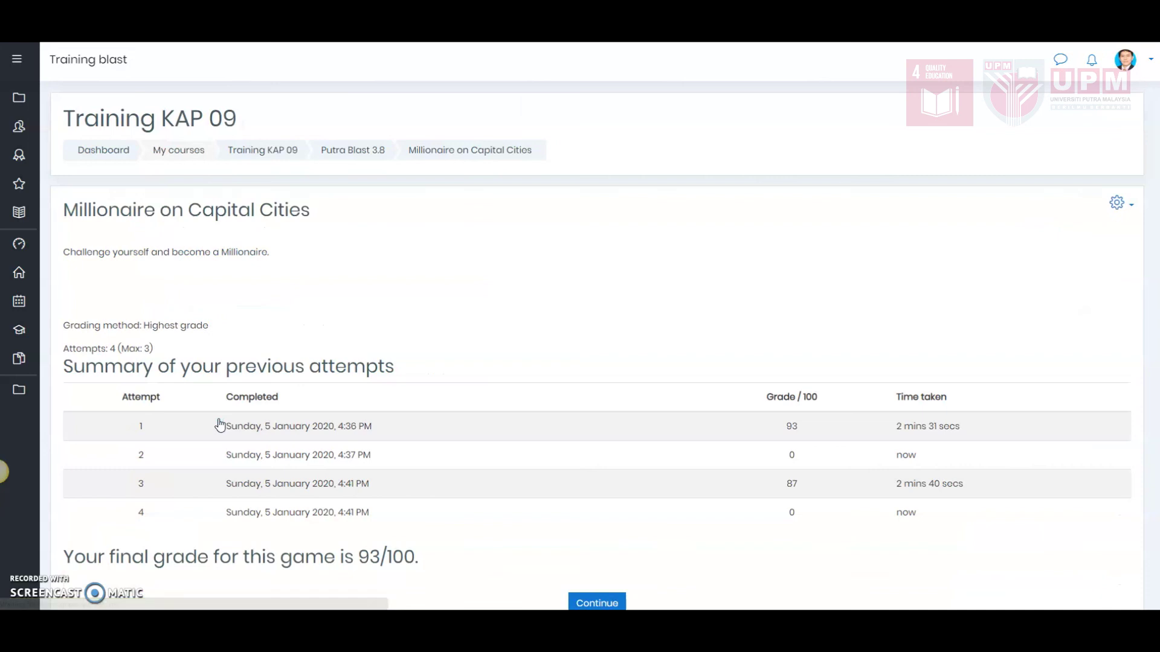
{"action": "scroll", "coordinate": [220, 425], "scroll_direction": "down", "scroll_amount": 2}
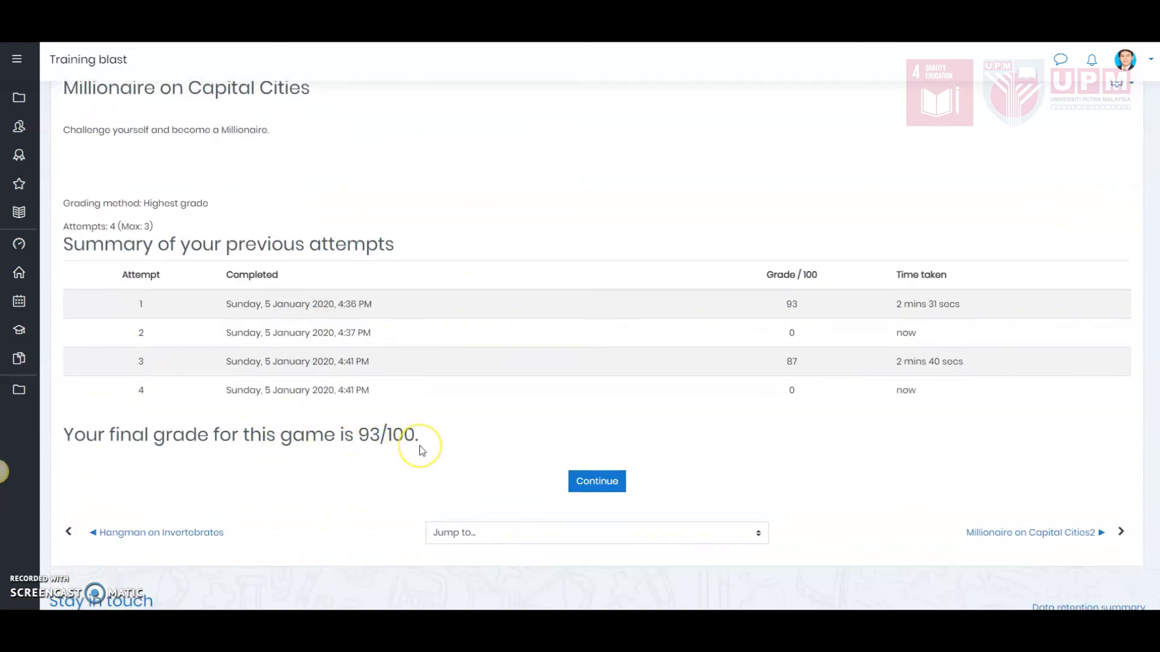